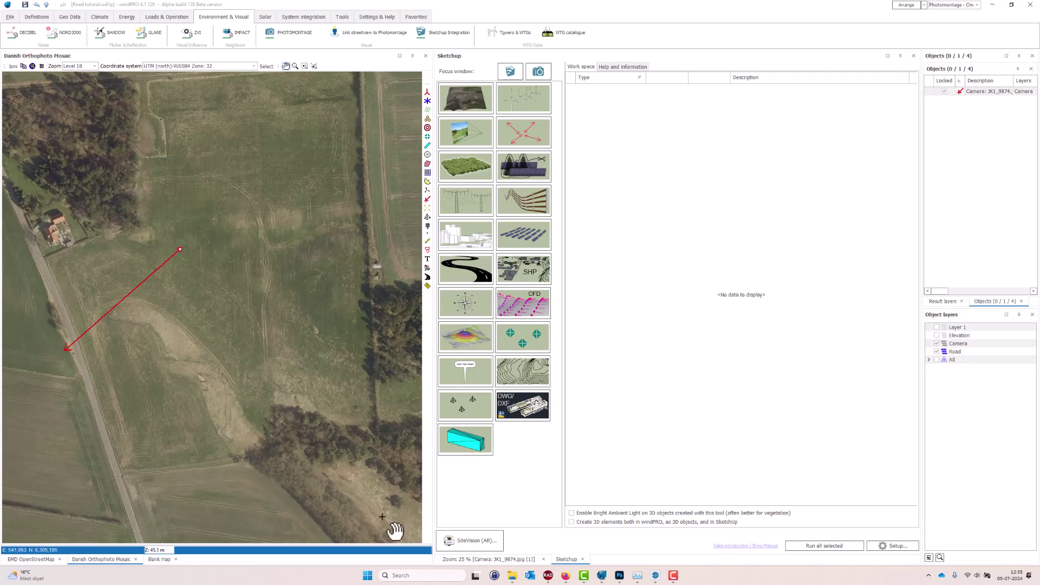
Step: Show the camera photo and place a new road object in the field near the camera line, accepting its dig/fill and cost settings
{"action": "left_click", "coordinate": [489, 559]}
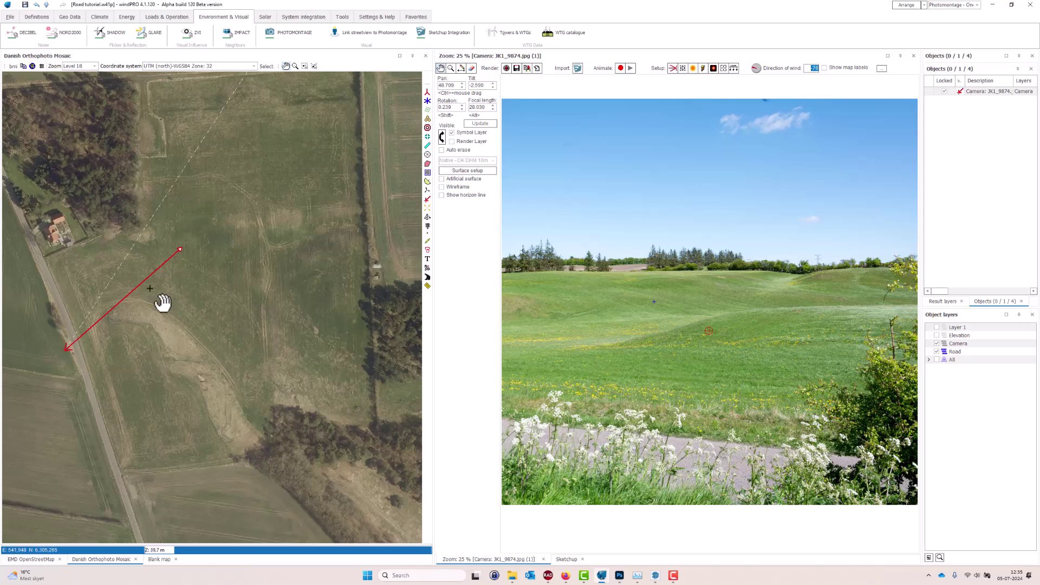
{"action": "left_click", "coordinate": [144, 281]}
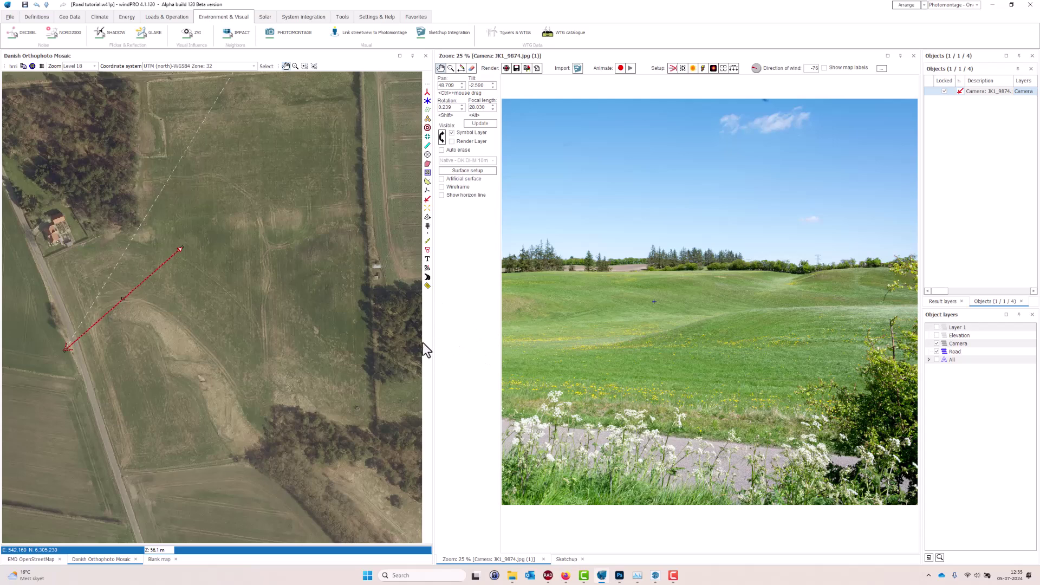
{"action": "left_click", "coordinate": [427, 278]}
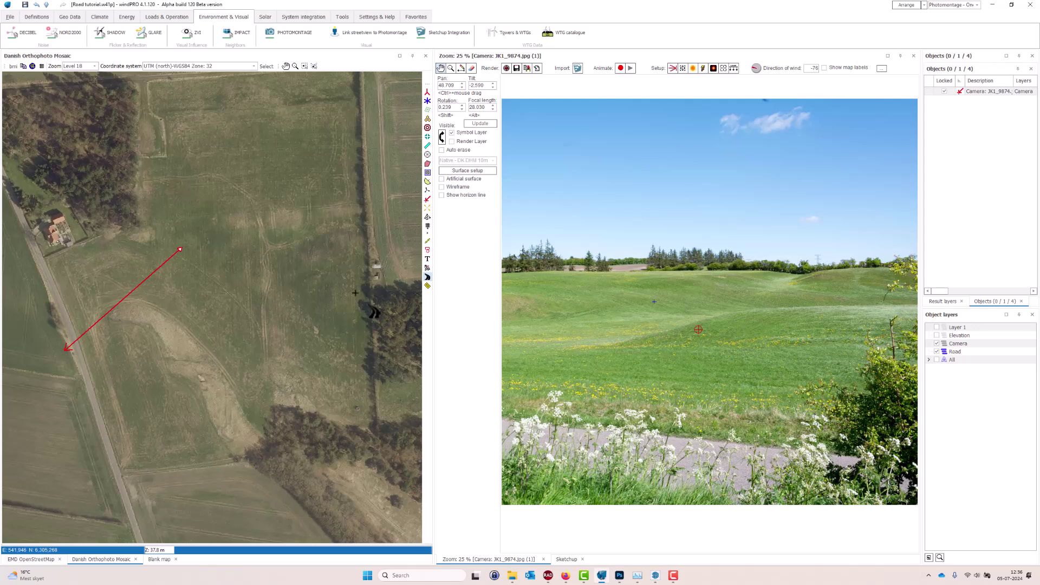
{"action": "left_click", "coordinate": [155, 284]}
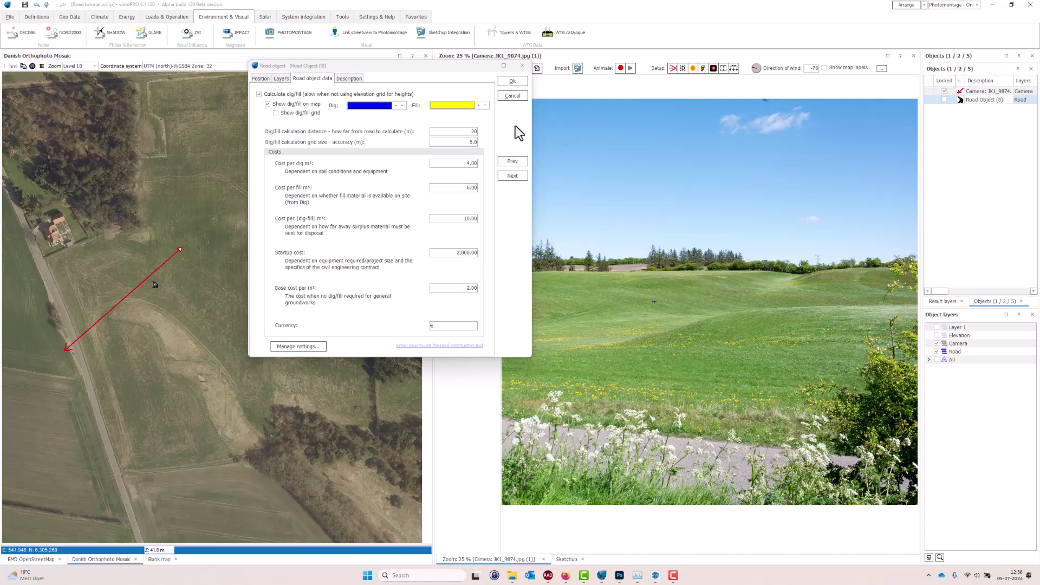
{"action": "left_click", "coordinate": [511, 83]}
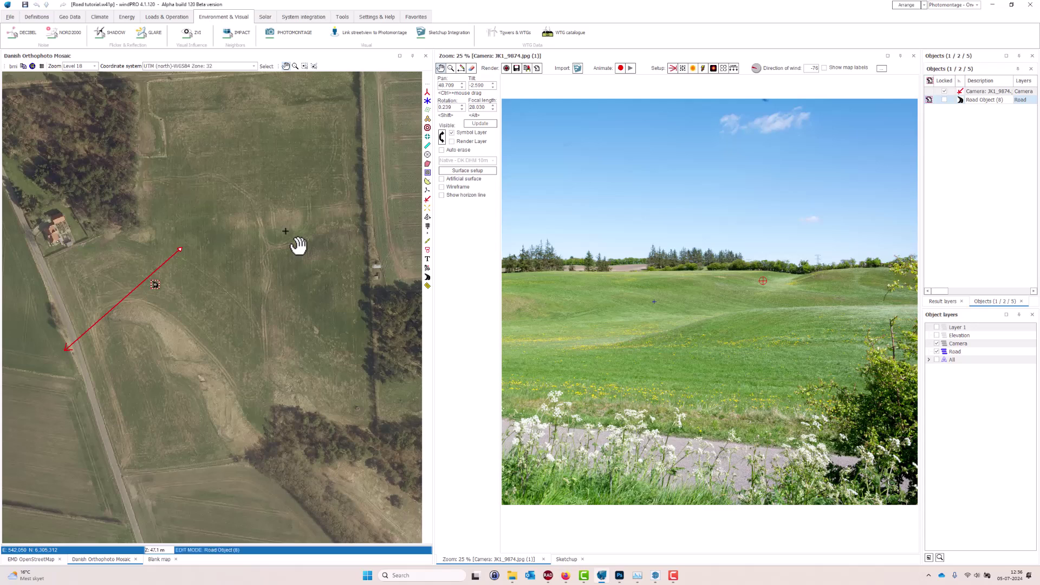
Step: Create a new road starting at the existing road south of the house, with a minimum horizontal radius of 20 m
{"action": "right_click", "coordinate": [50, 273]}
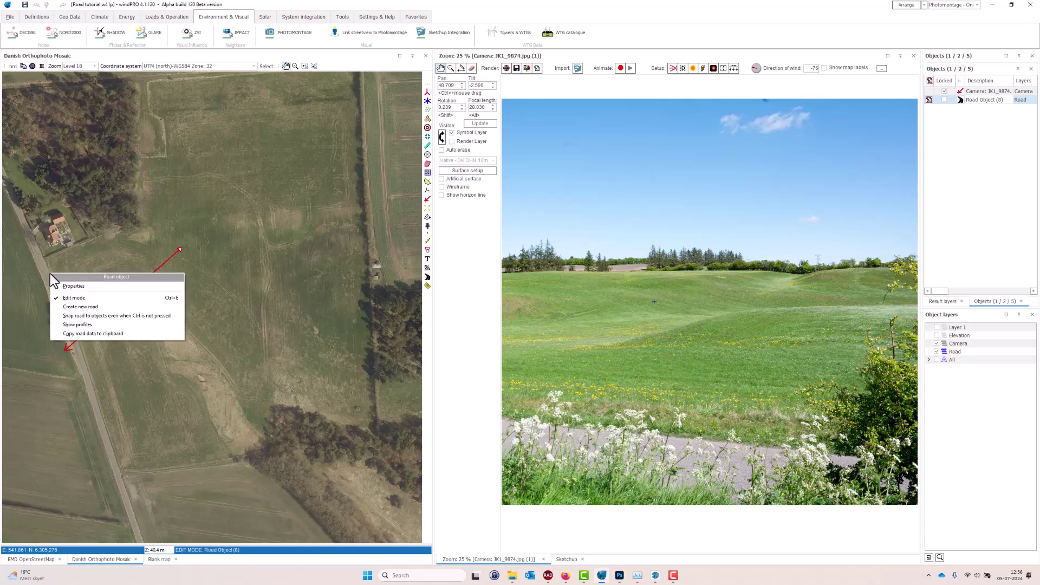
{"action": "left_click", "coordinate": [95, 307]}
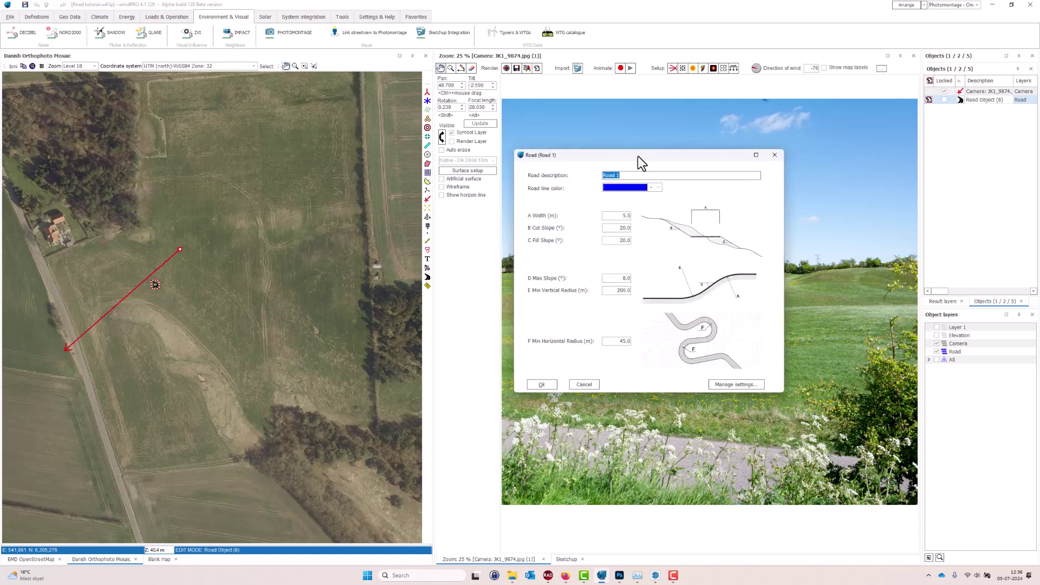
{"action": "left_click_drag", "start_coordinate": [638, 156], "coordinate": [628, 116]}
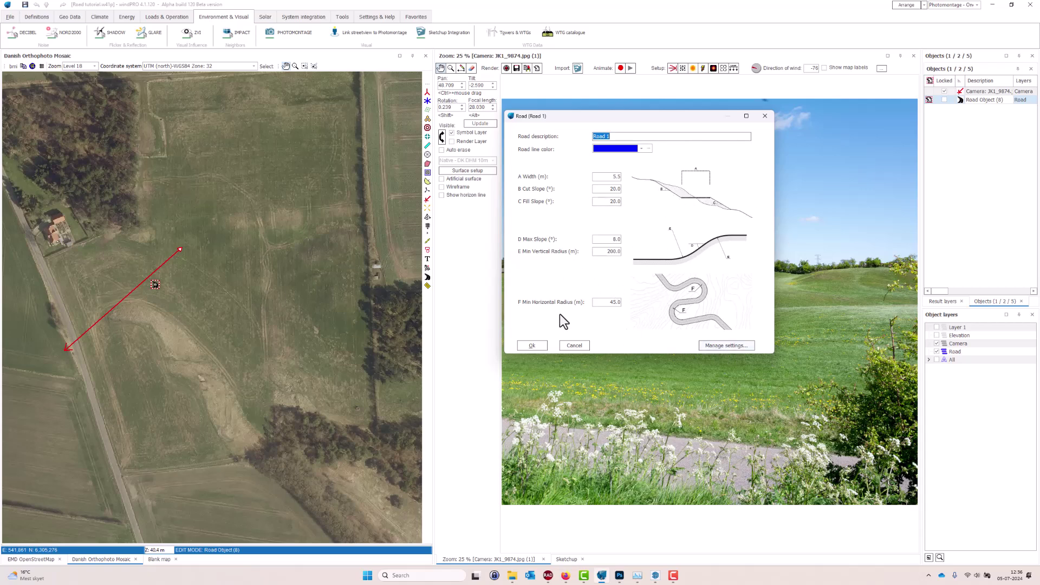
{"action": "left_click_drag", "start_coordinate": [604, 302], "coordinate": [631, 302]}
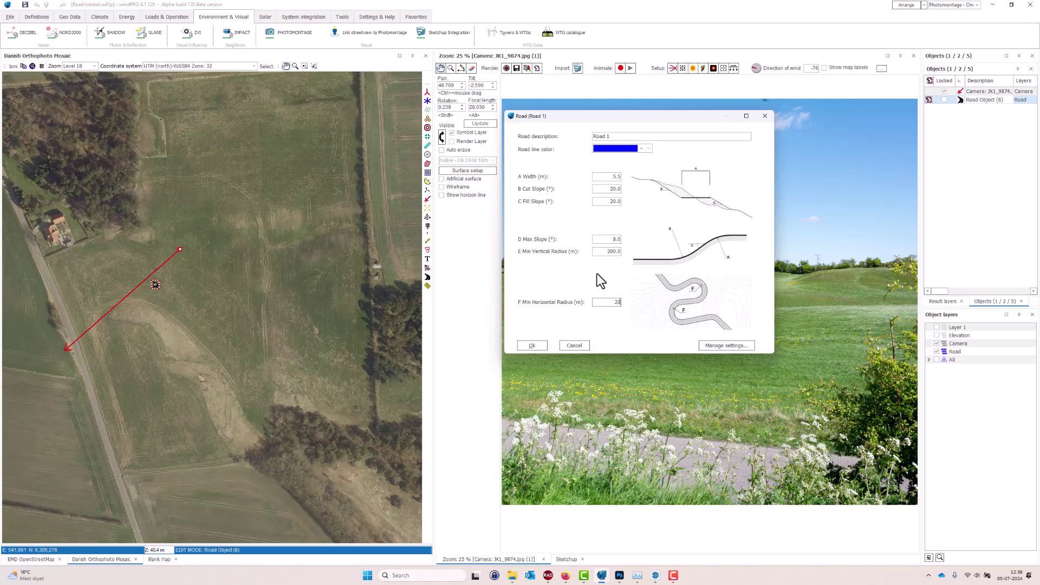
{"action": "left_click", "coordinate": [539, 349]}
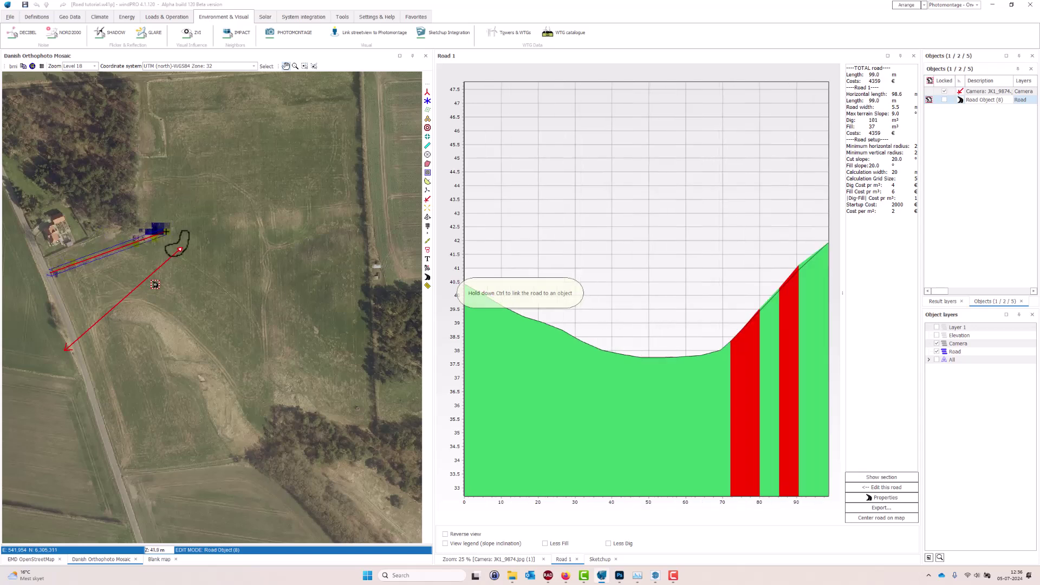
Step: Draw the road about 504 m long, looping north around the field and ending by the southern woods, and leave edit mode
{"action": "mouse_move", "coordinate": [166, 232]}
{"action": "left_mouse_down"}
{"action": "mouse_move", "coordinate": [186, 227]}
{"action": "mouse_move", "coordinate": [178, 232]}
{"action": "left_mouse_up"}
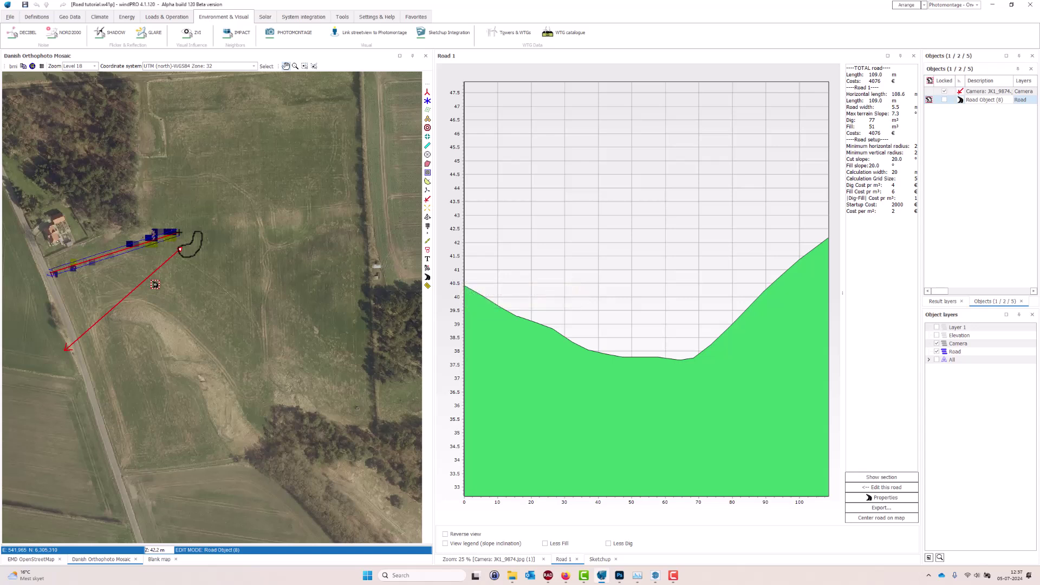
{"action": "left_click_drag", "start_coordinate": [178, 232], "coordinate": [314, 402]}
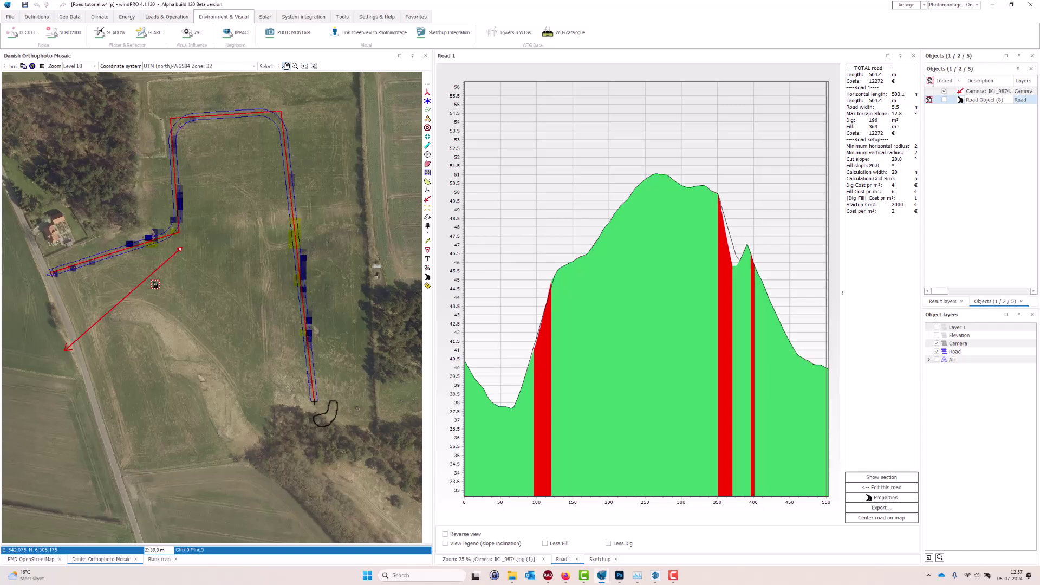
{"action": "right_click", "coordinate": [315, 401]}
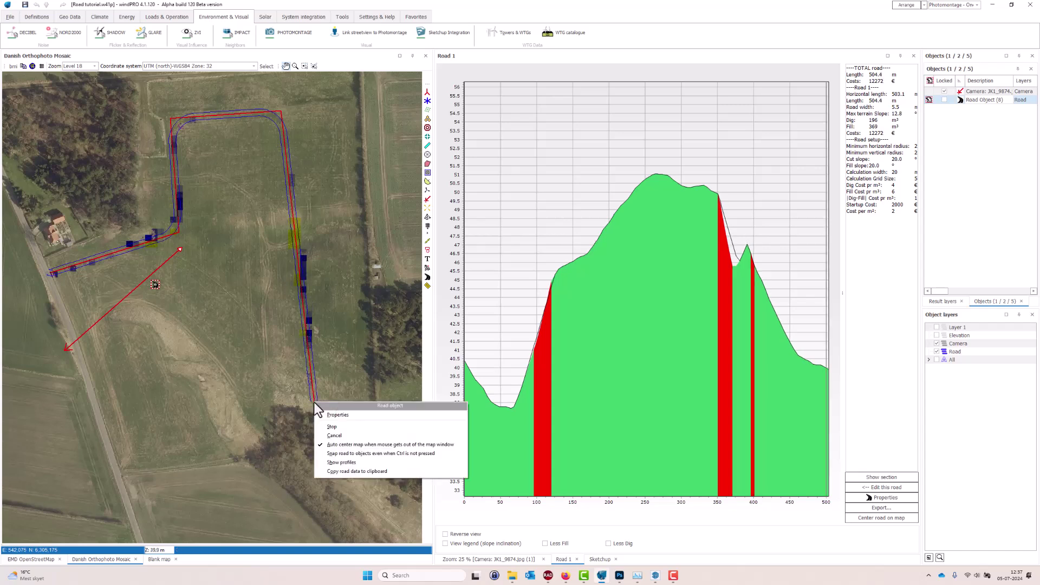
{"action": "left_click", "coordinate": [331, 425]}
{"action": "right_click", "coordinate": [309, 326]}
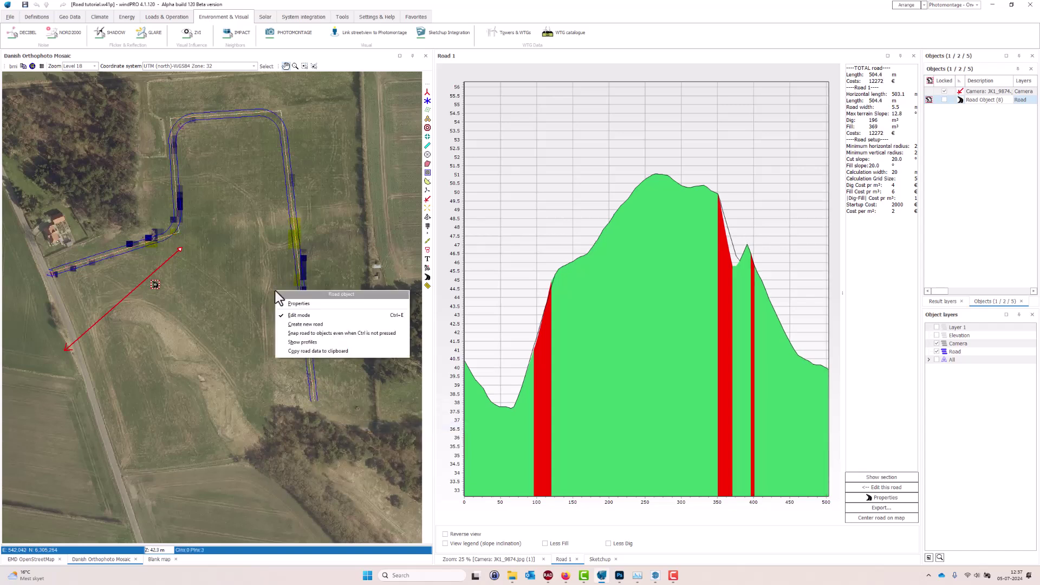
{"action": "left_click", "coordinate": [303, 324]}
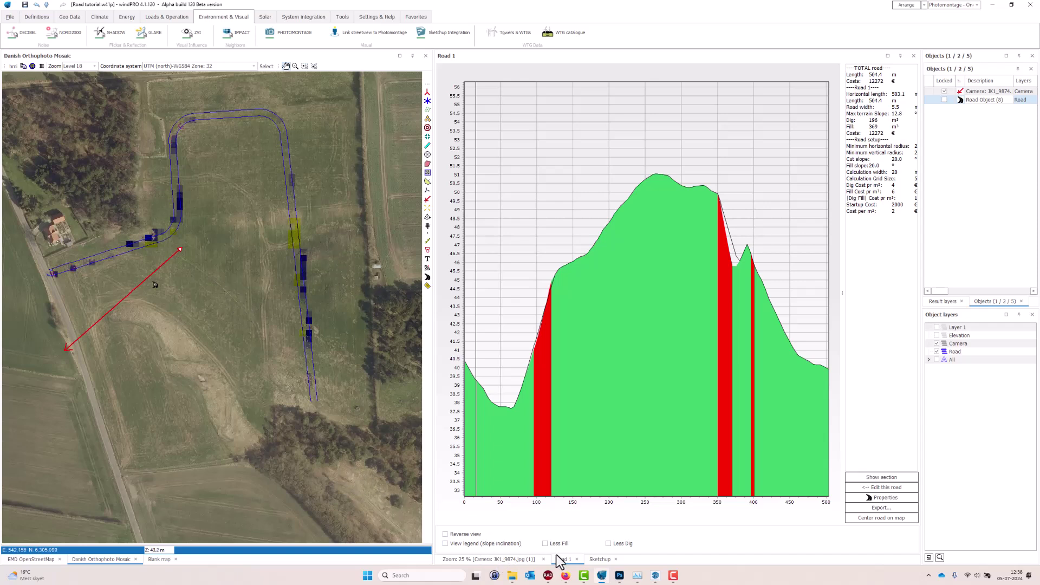
Step: Open the SketchUp integration and start a 3D road model based on the visible road objects
{"action": "left_click", "coordinate": [445, 33]}
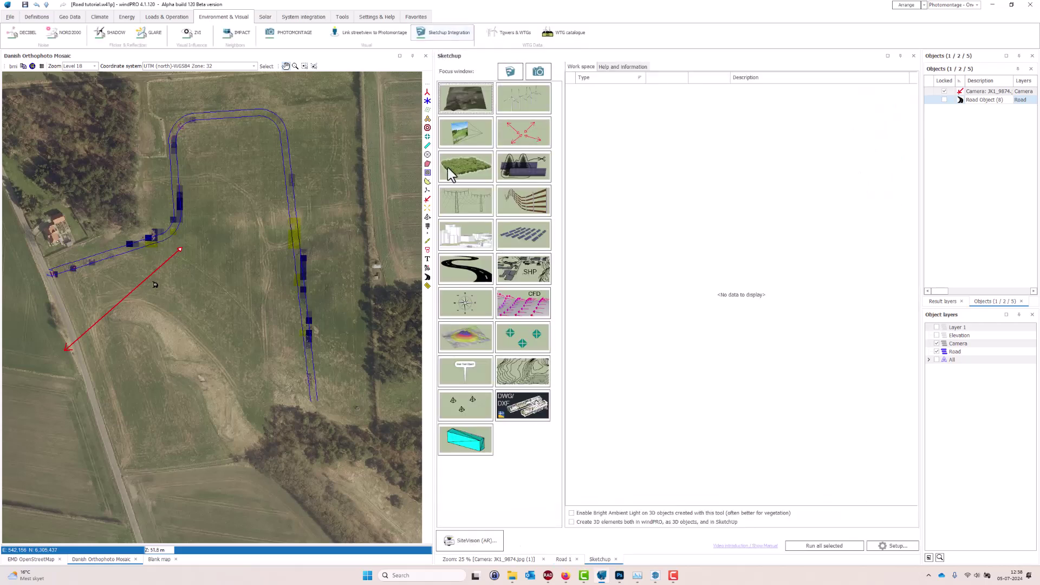
{"action": "double_click", "coordinate": [469, 269]}
{"action": "left_click_drag", "start_coordinate": [609, 50], "coordinate": [657, 41]}
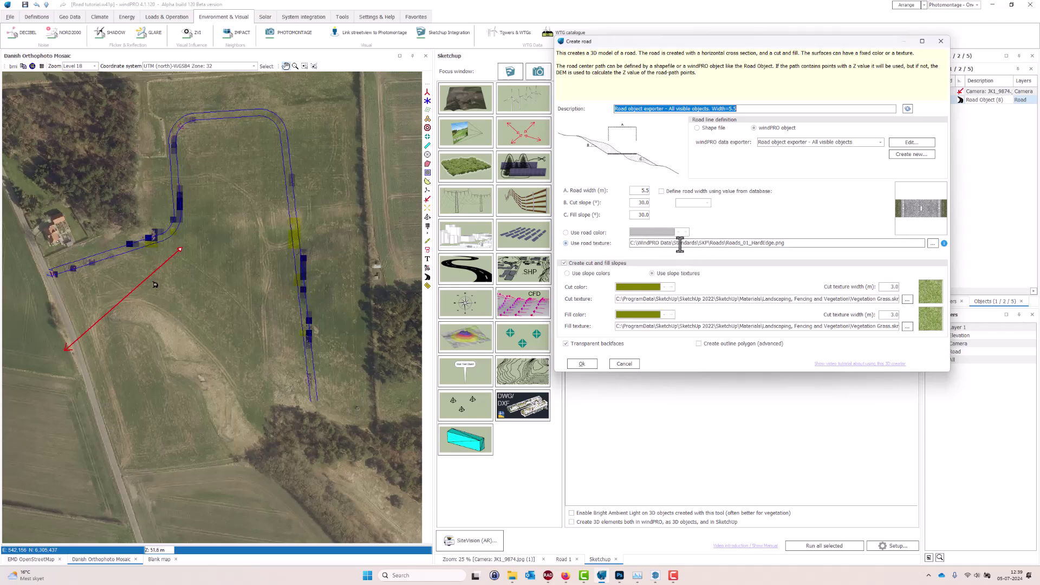
Step: Set the cut slope texture to Granite Brown.skm from the Stone materials folder and accept the 3D road settings
{"action": "left_click", "coordinate": [922, 207]}
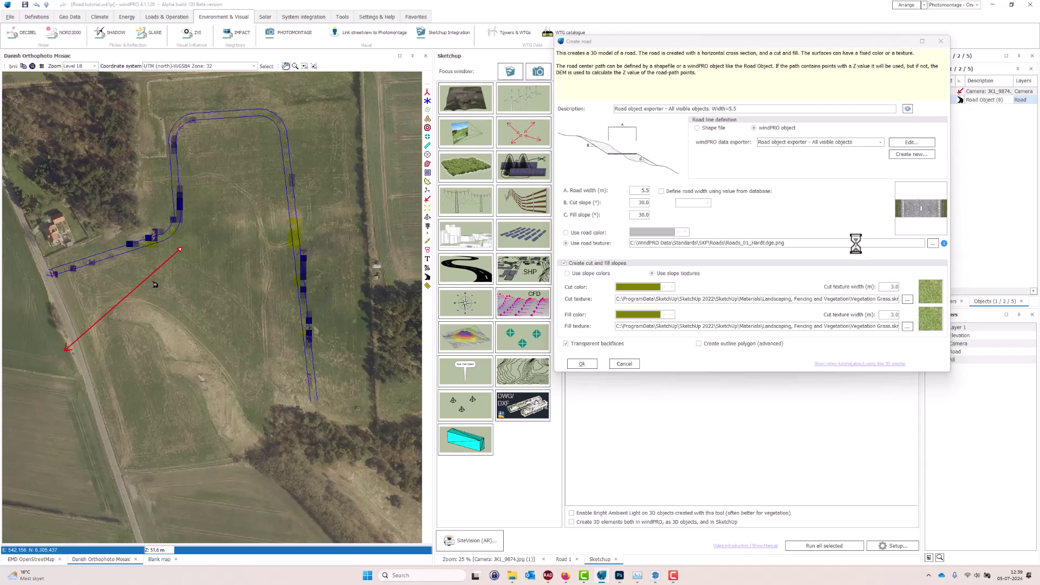
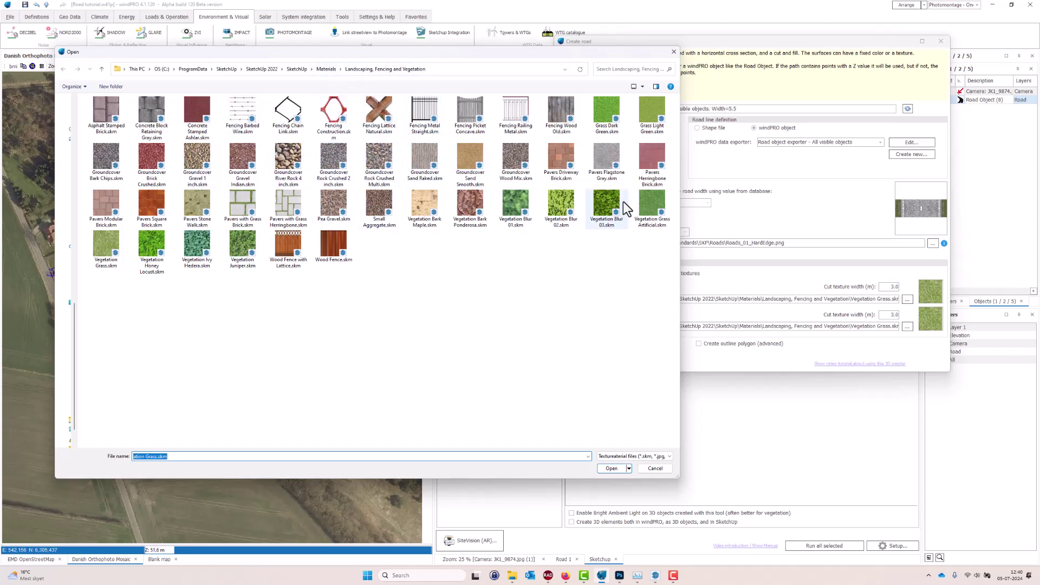
{"action": "left_click", "coordinate": [335, 70]}
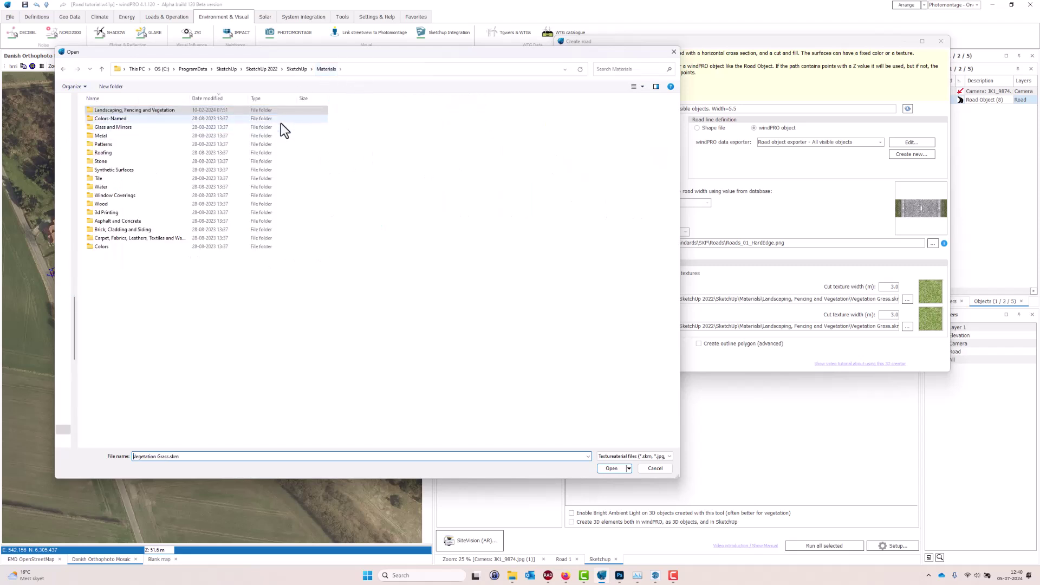
{"action": "left_click", "coordinate": [102, 160]}
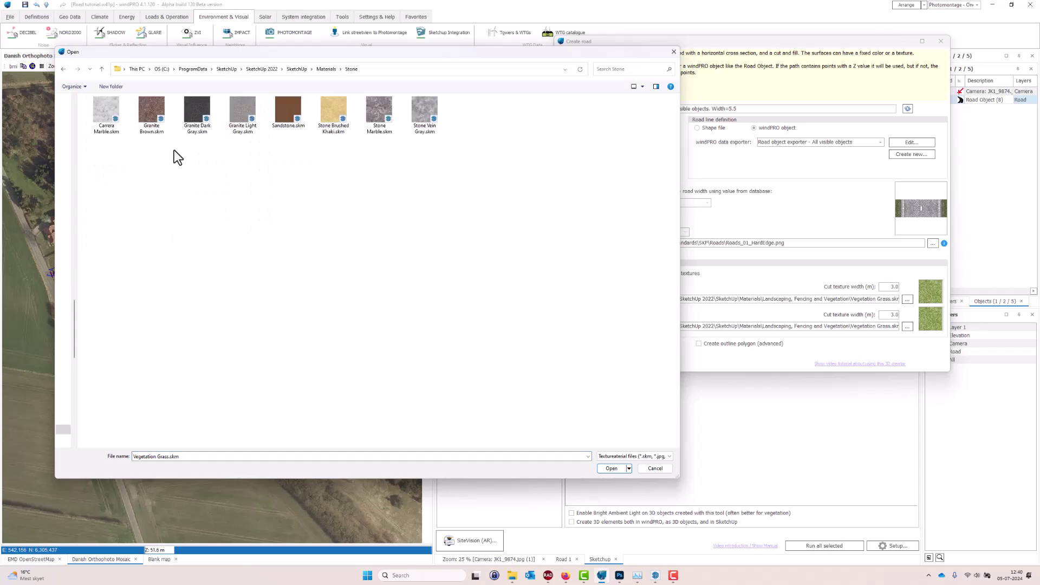
{"action": "double_click", "coordinate": [151, 102]}
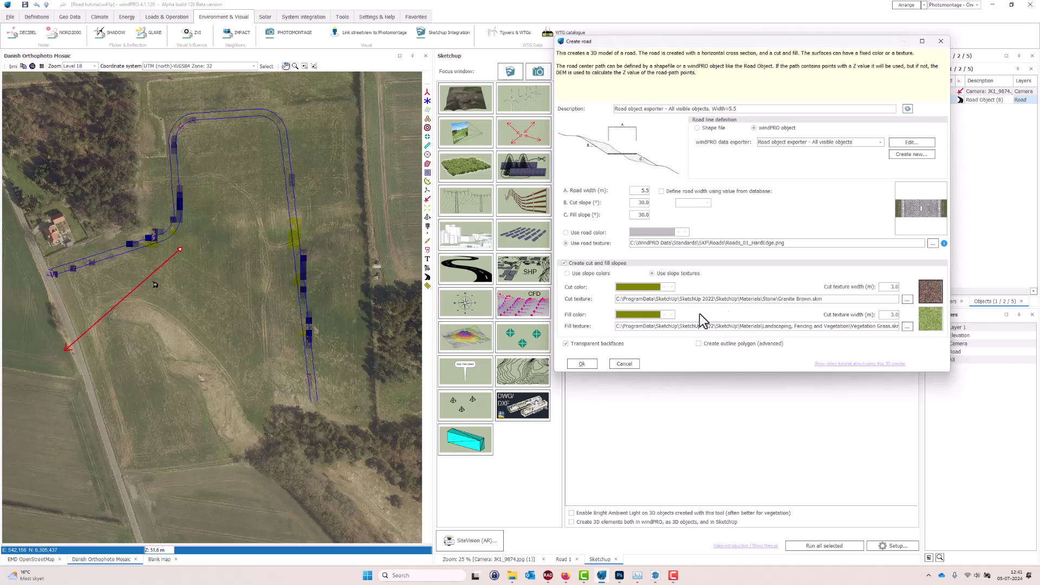
{"action": "left_click_drag", "start_coordinate": [886, 286], "coordinate": [906, 287]}
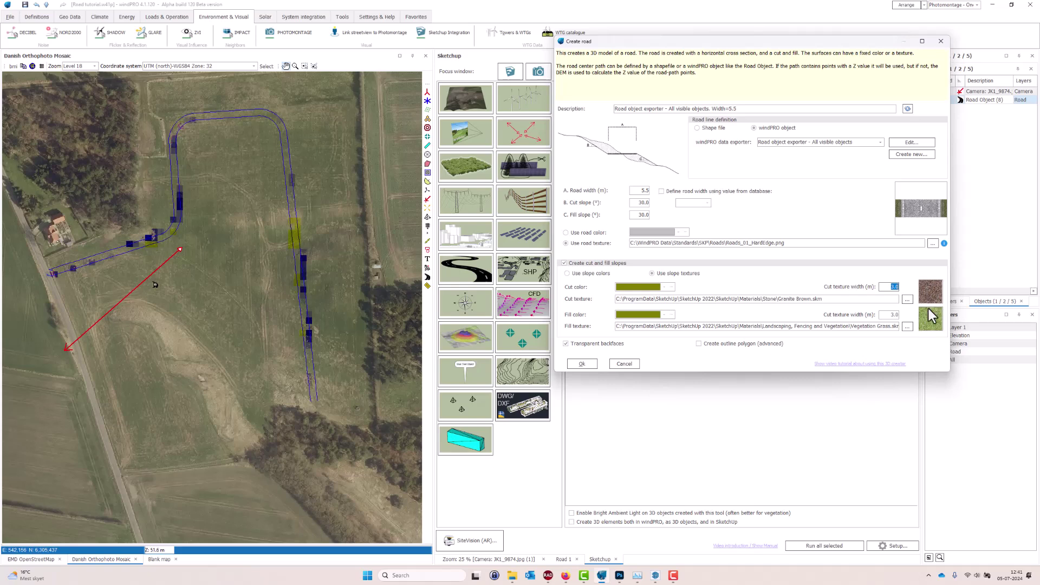
{"action": "left_click_drag", "start_coordinate": [895, 289], "coordinate": [882, 287]}
{"action": "left_click", "coordinate": [582, 364]}
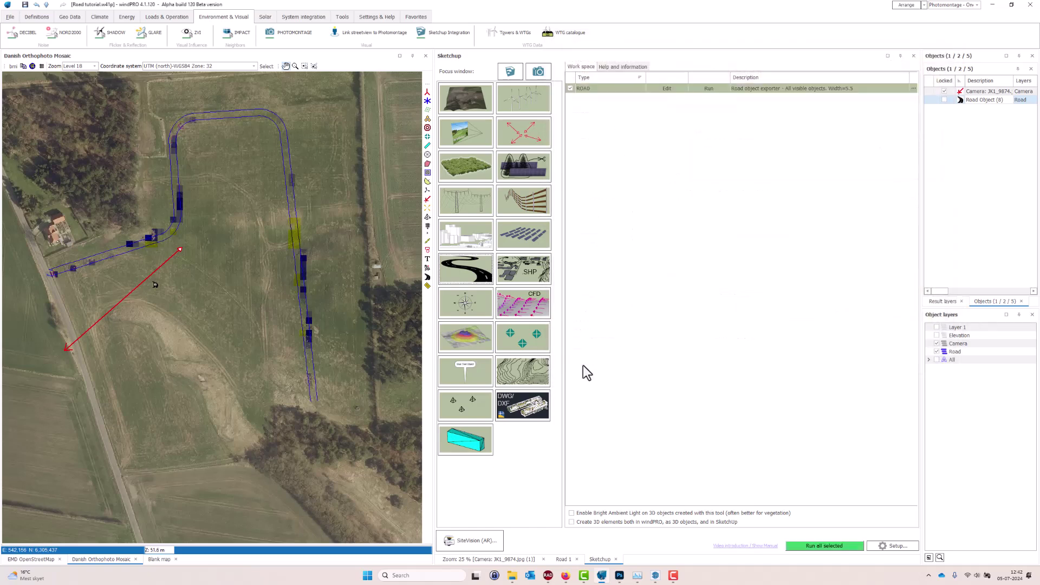
Step: Generate the road as a 3D object in both windPRO and SketchUp, and rename the new 3D object to Road
{"action": "left_click", "coordinate": [572, 522]}
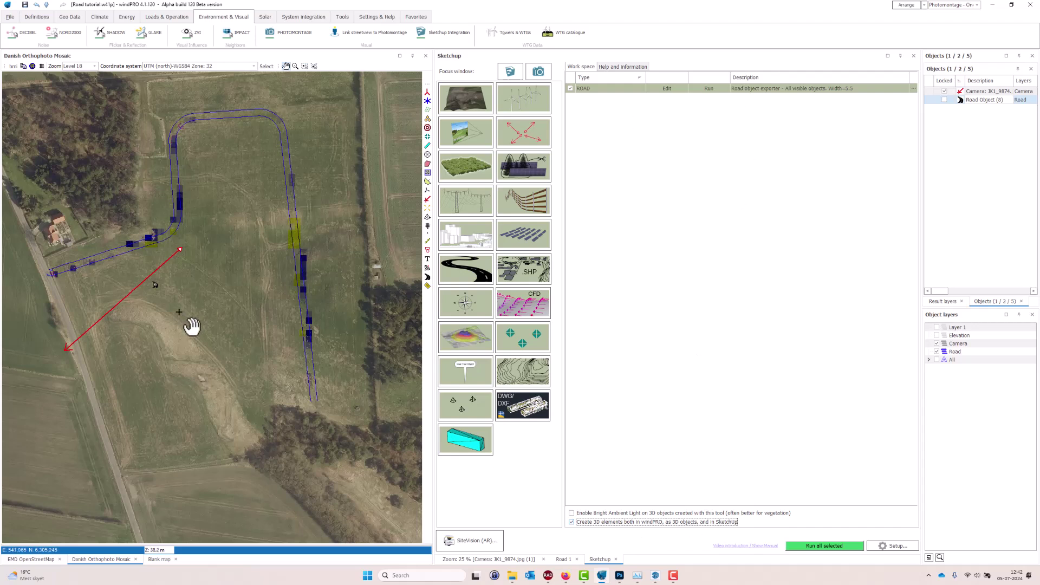
{"action": "left_click", "coordinate": [711, 88]}
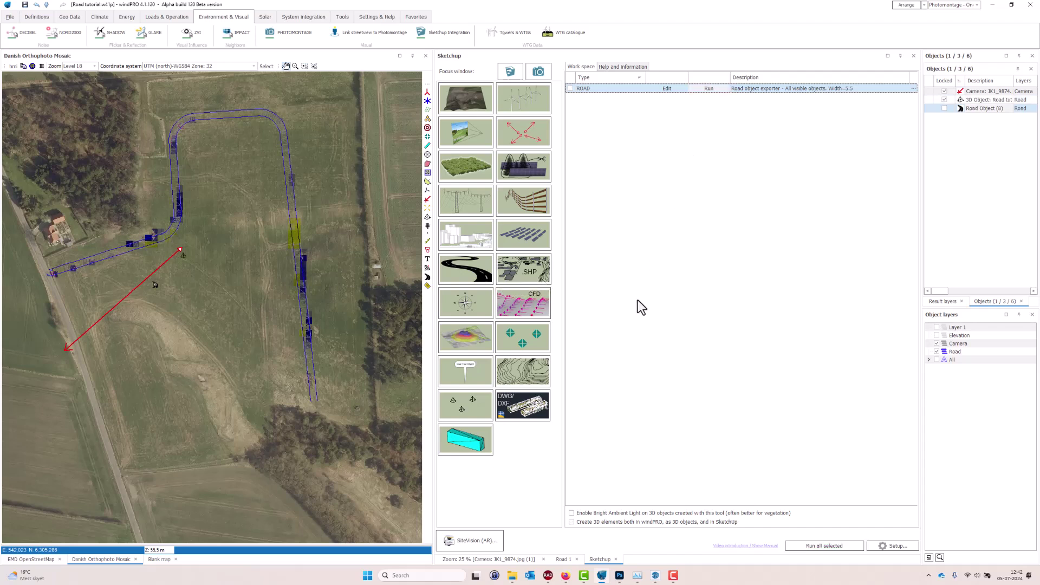
{"action": "left_click", "coordinate": [196, 269]}
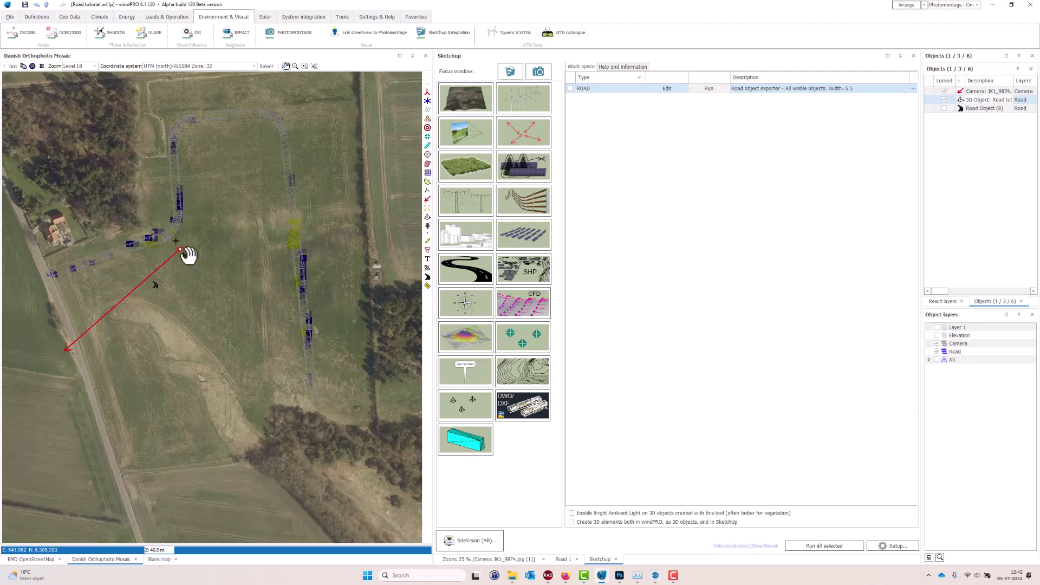
{"action": "left_click", "coordinate": [998, 102]}
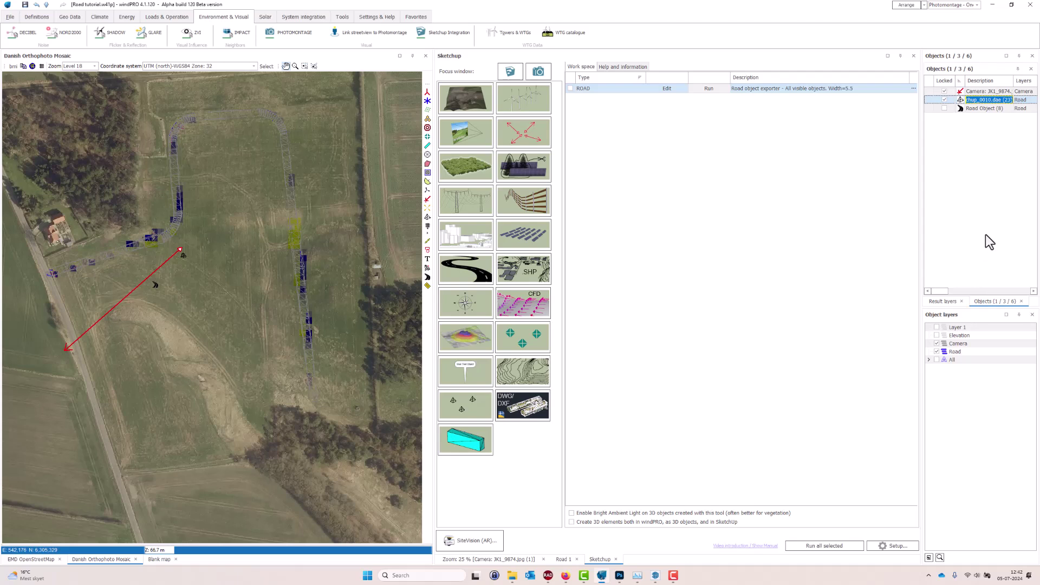
{"action": "type", "text": "Road"}
{"action": "key", "text": "Return"}
{"action": "left_click", "coordinate": [944, 353]}
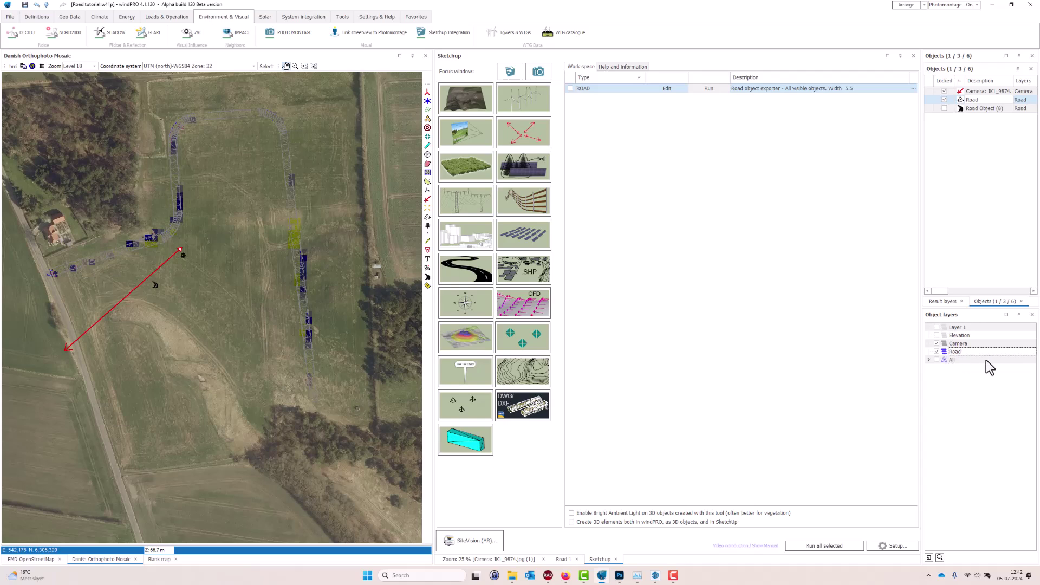
Step: Render the 3D road in the camera photomontage and examine the bend's cut and fill slopes at 100 % zoom
{"action": "left_click", "coordinate": [491, 560]}
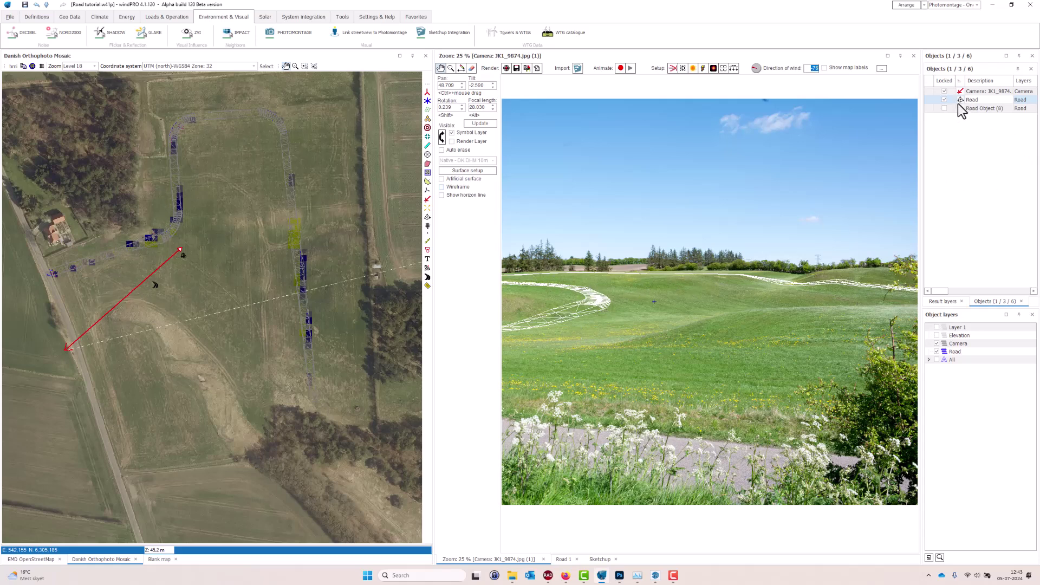
{"action": "left_click", "coordinate": [506, 67]}
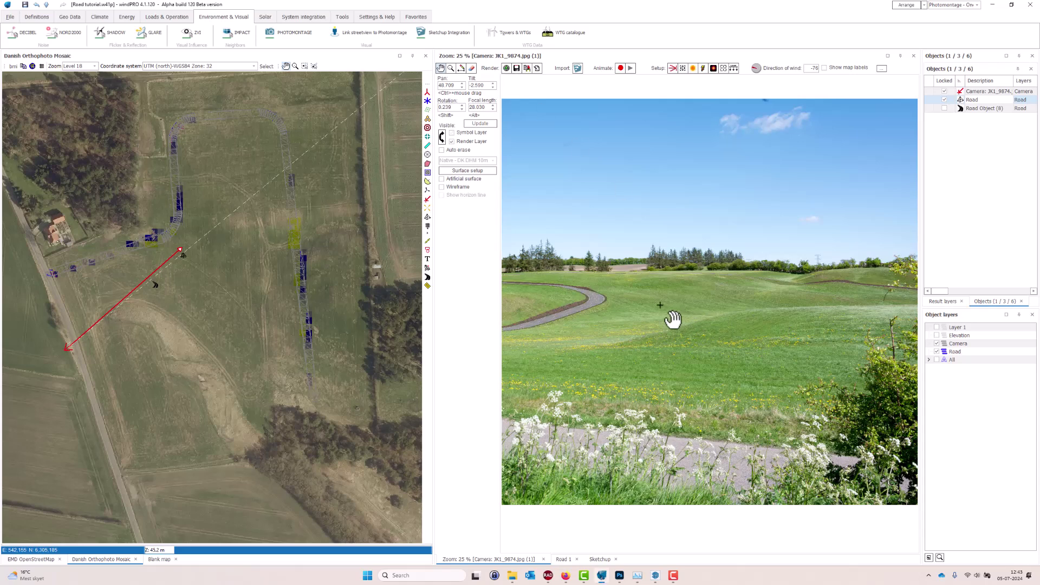
{"action": "scroll", "coordinate": [677, 327], "scroll_direction": "up", "scroll_amount": 3}
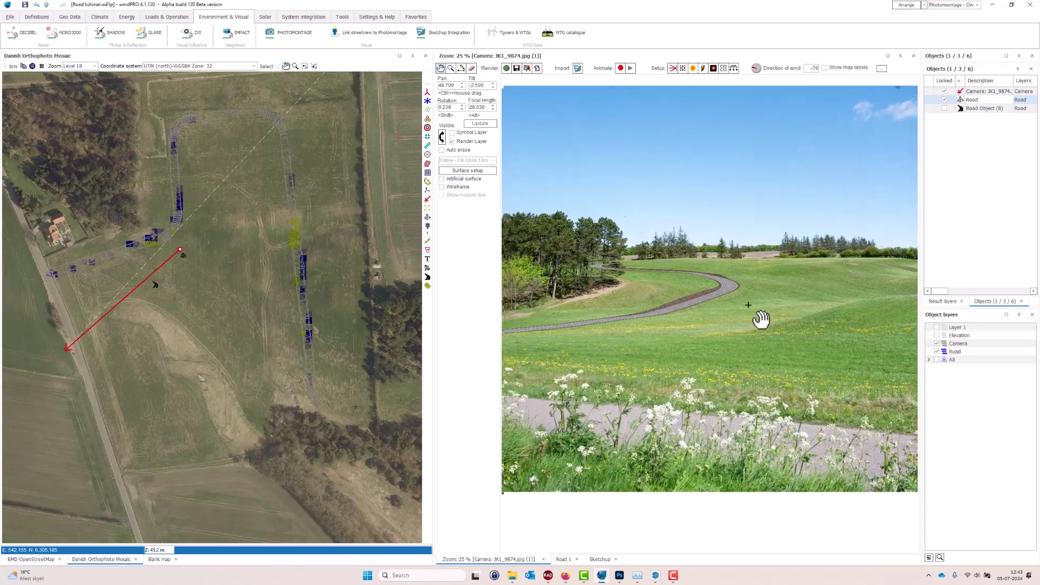
{"action": "scroll", "coordinate": [813, 290], "scroll_direction": "up", "scroll_amount": 2}
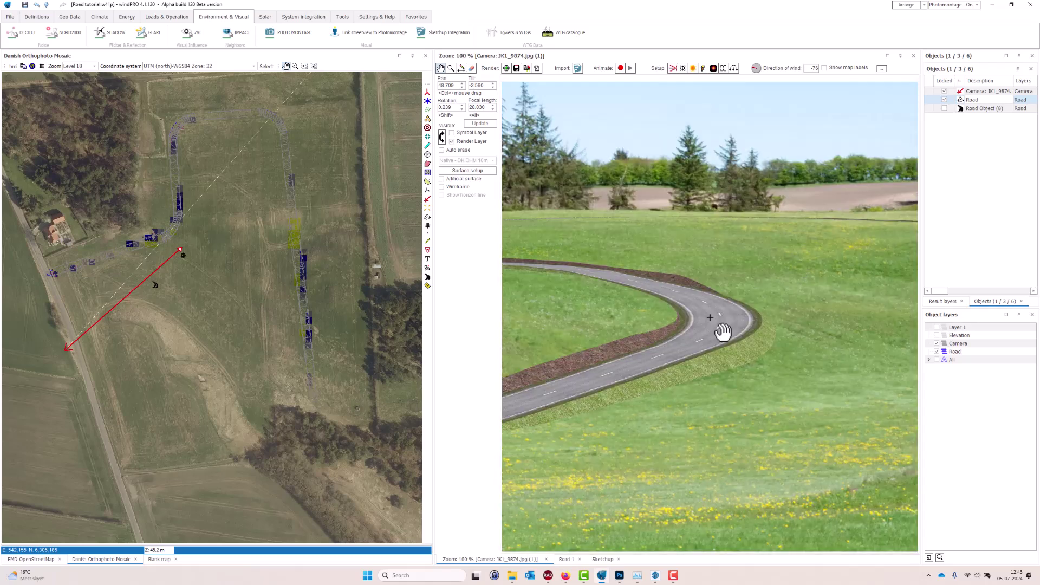
{"action": "left_click_drag", "start_coordinate": [701, 341], "coordinate": [799, 296]}
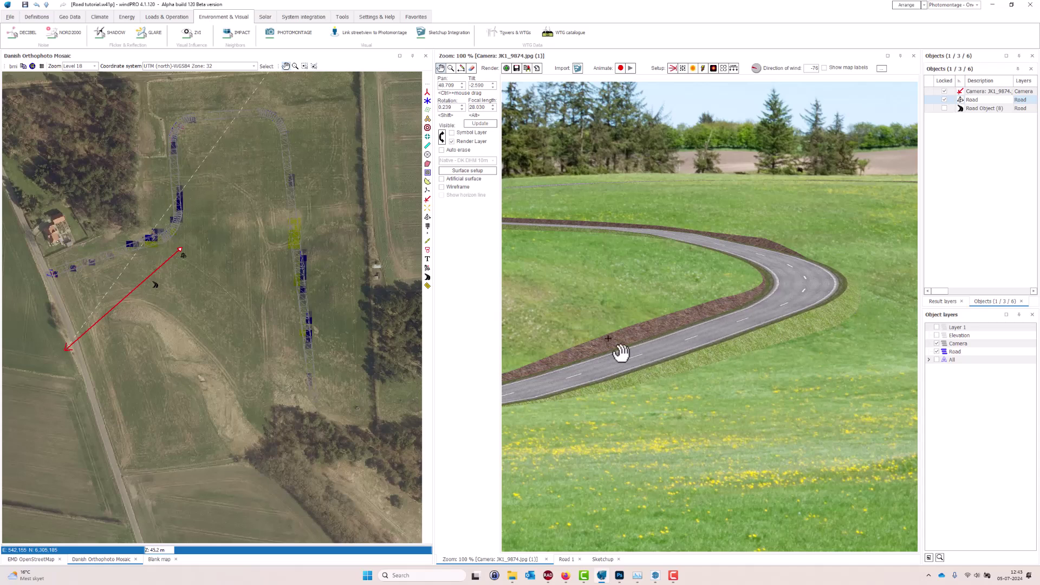
{"action": "left_click_drag", "start_coordinate": [617, 329], "coordinate": [603, 357]}
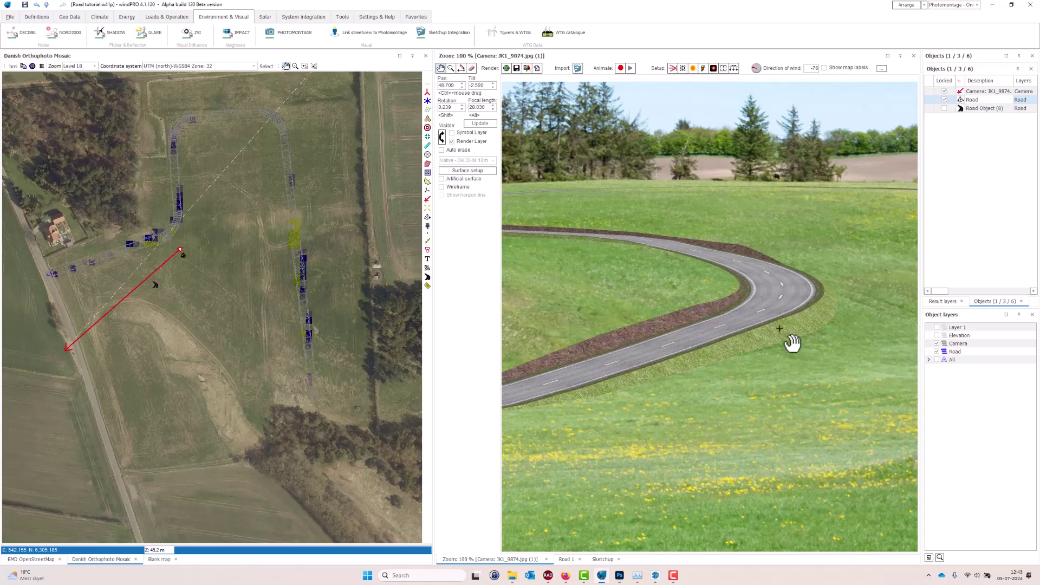
Step: Examine the road texture and the cut and fill slope textures at the bend at 200 % zoom
{"action": "scroll", "coordinate": [793, 349], "scroll_direction": "up", "scroll_amount": 1}
{"action": "scroll", "coordinate": [793, 348], "scroll_direction": "up", "scroll_amount": 1}
{"action": "left_click_drag", "start_coordinate": [794, 348], "coordinate": [489, 366]}
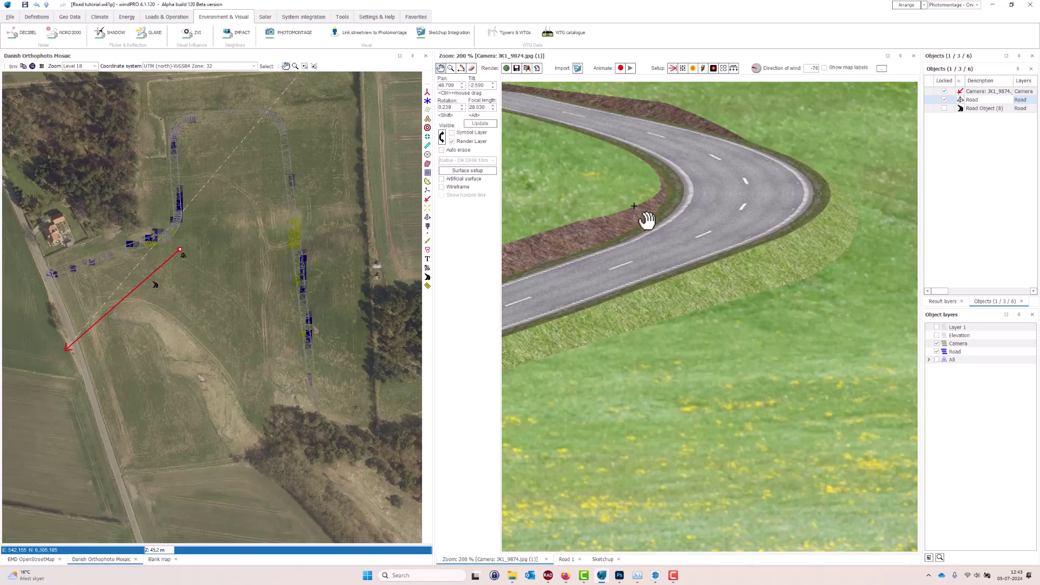
Step: Reopen the 3D road's settings in the SketchUp integration, inspect the fill slope's texture width, and cancel
{"action": "left_click", "coordinate": [566, 560]}
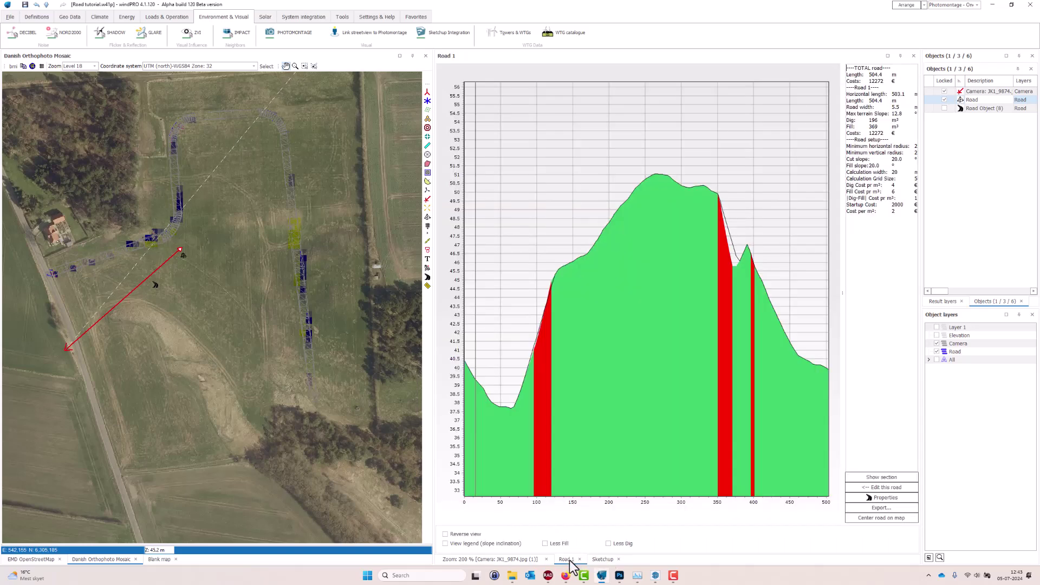
{"action": "left_click", "coordinate": [602, 559]}
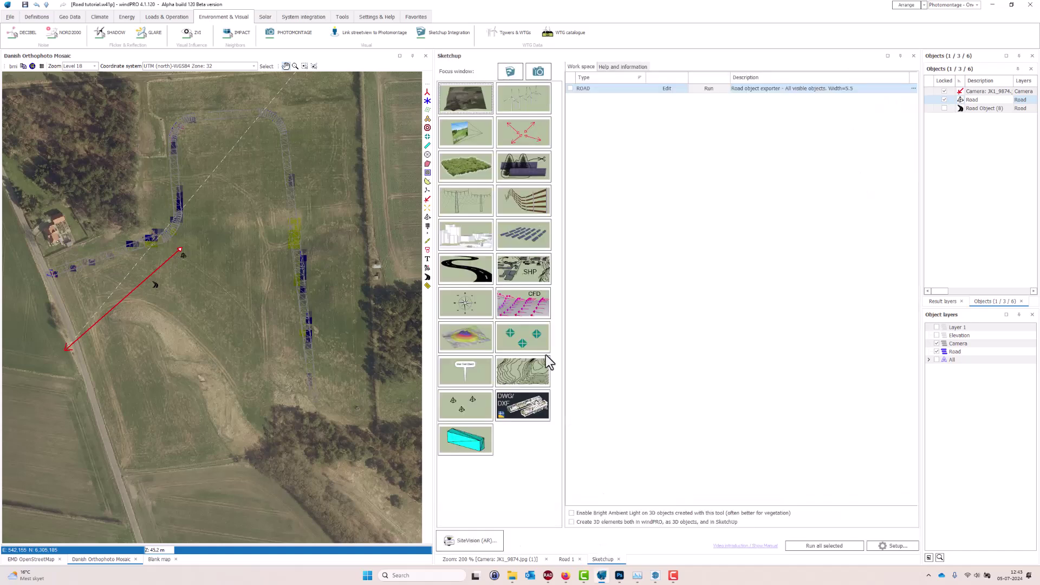
{"action": "left_click", "coordinate": [668, 88]}
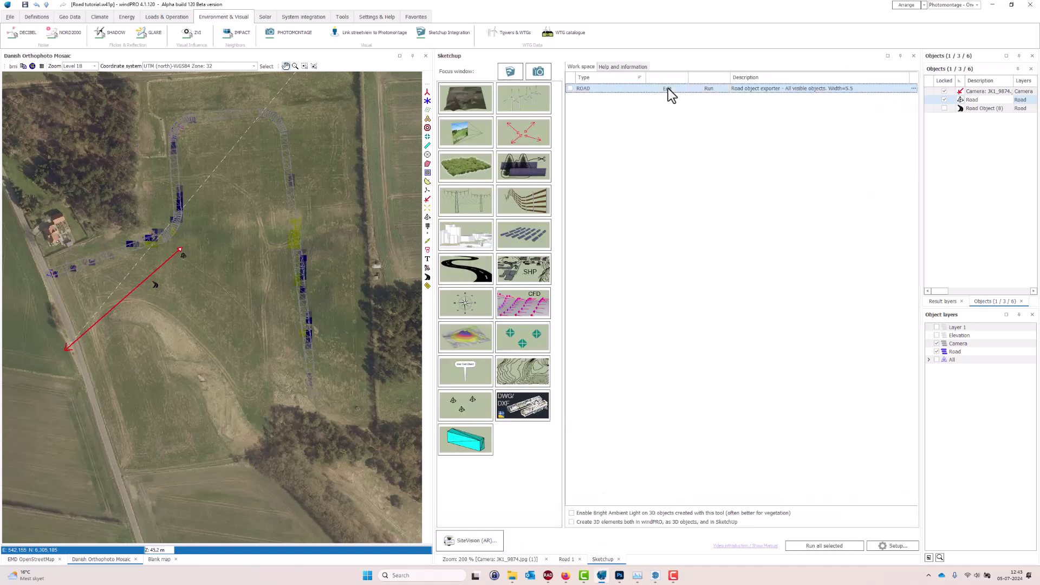
{"action": "left_click", "coordinate": [668, 89]}
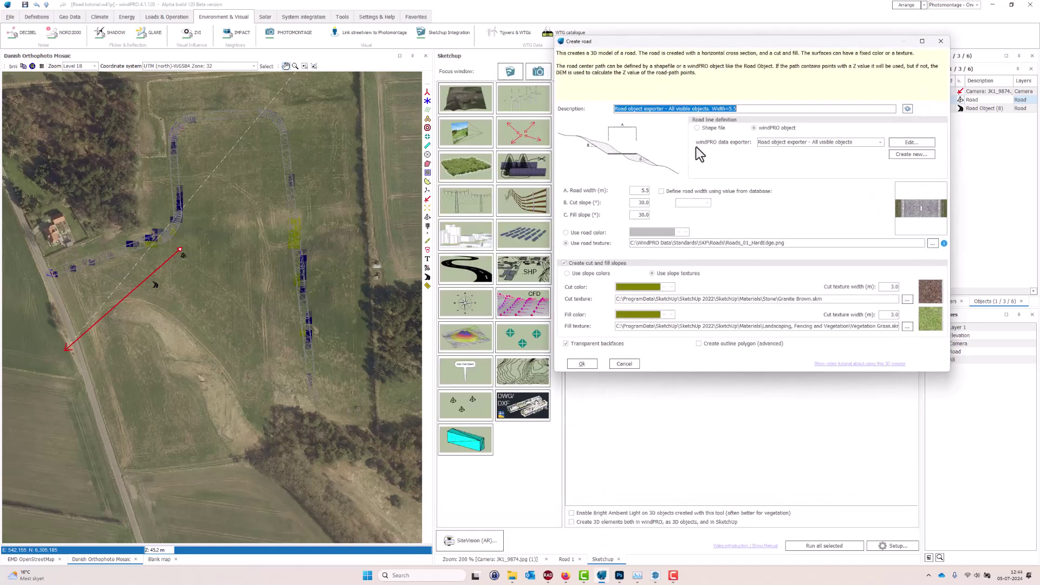
{"action": "double_click", "coordinate": [889, 314]}
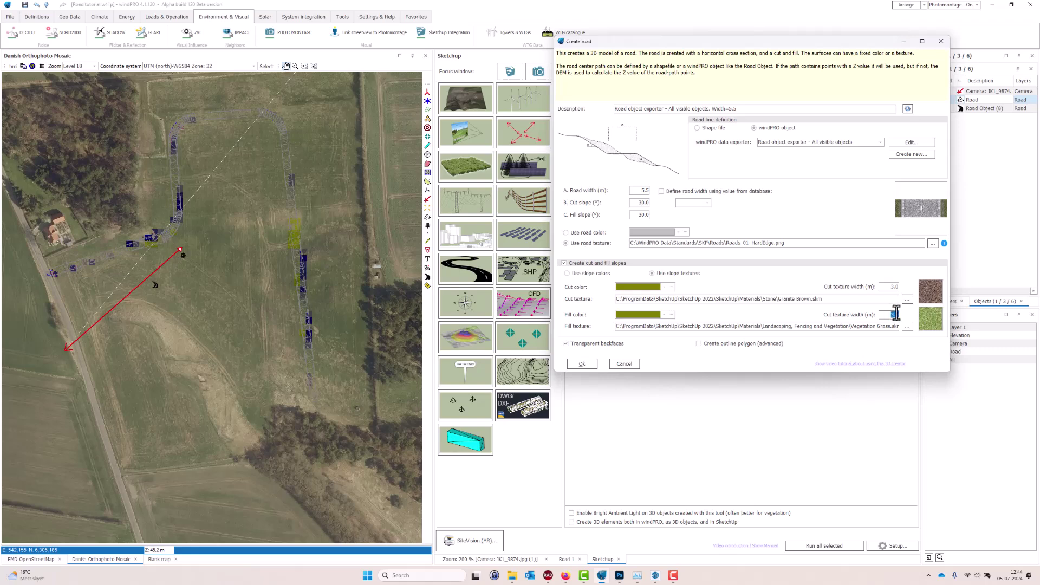
{"action": "left_click", "coordinate": [624, 365]}
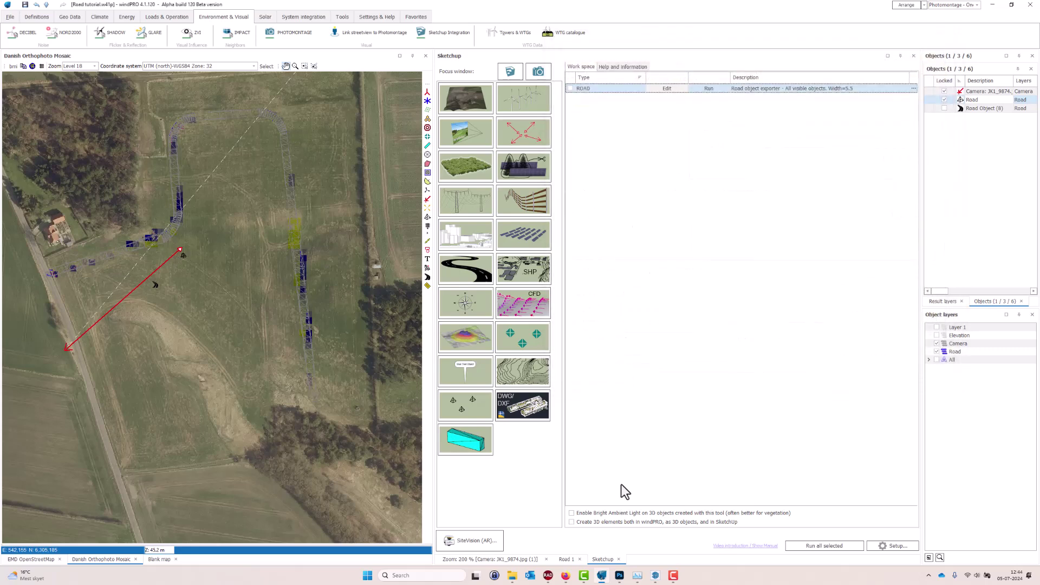
Step: Return to the photomontage and examine the road from the bend to the stretch behind the trees at 125 % zoom
{"action": "left_click", "coordinate": [490, 560]}
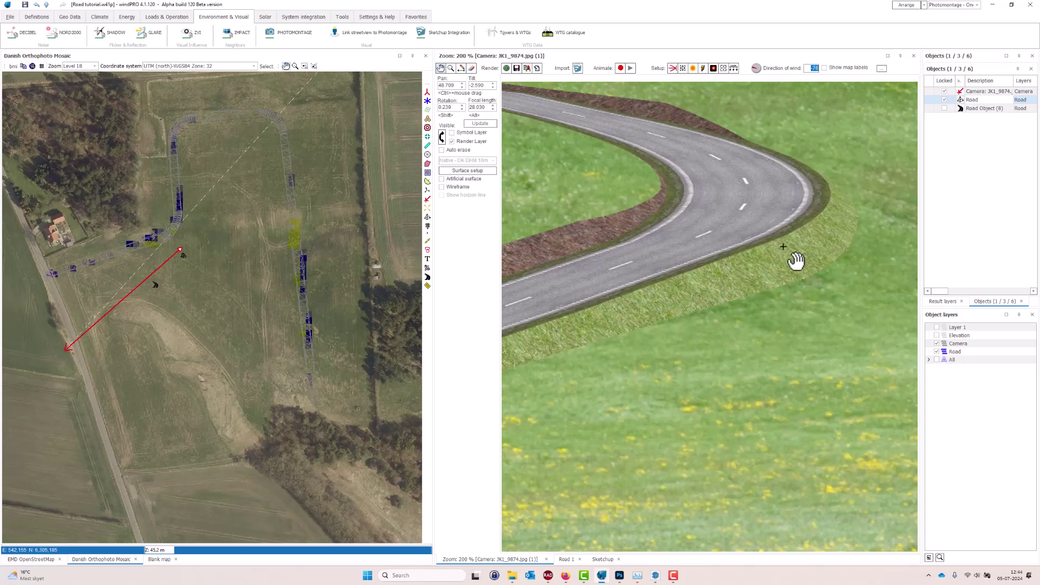
{"action": "scroll", "coordinate": [791, 262], "scroll_direction": "down", "scroll_amount": 4}
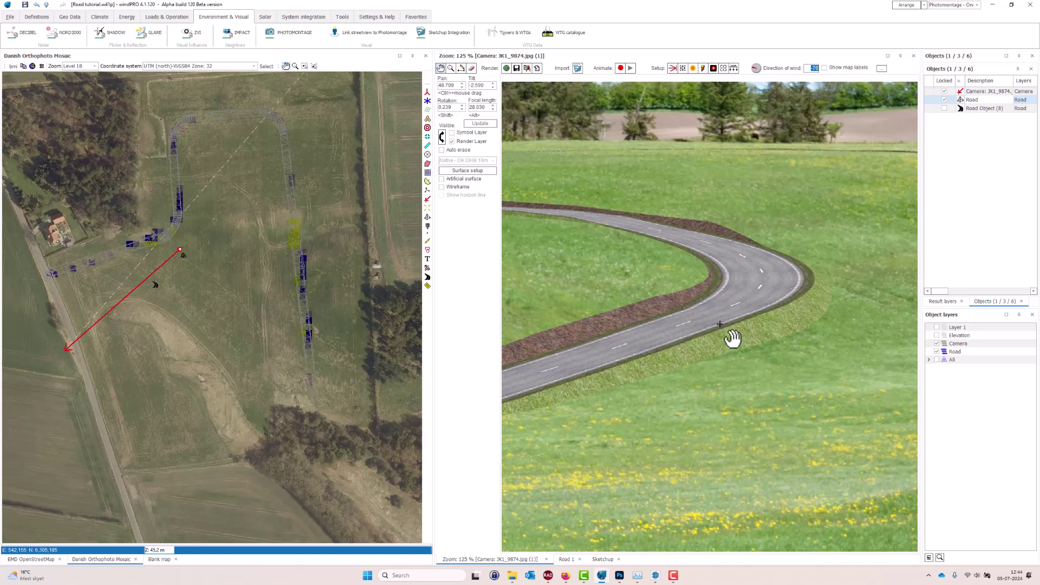
{"action": "left_click_drag", "start_coordinate": [647, 240], "coordinate": [950, 274]}
{"action": "left_click_drag", "start_coordinate": [779, 275], "coordinate": [902, 295]}
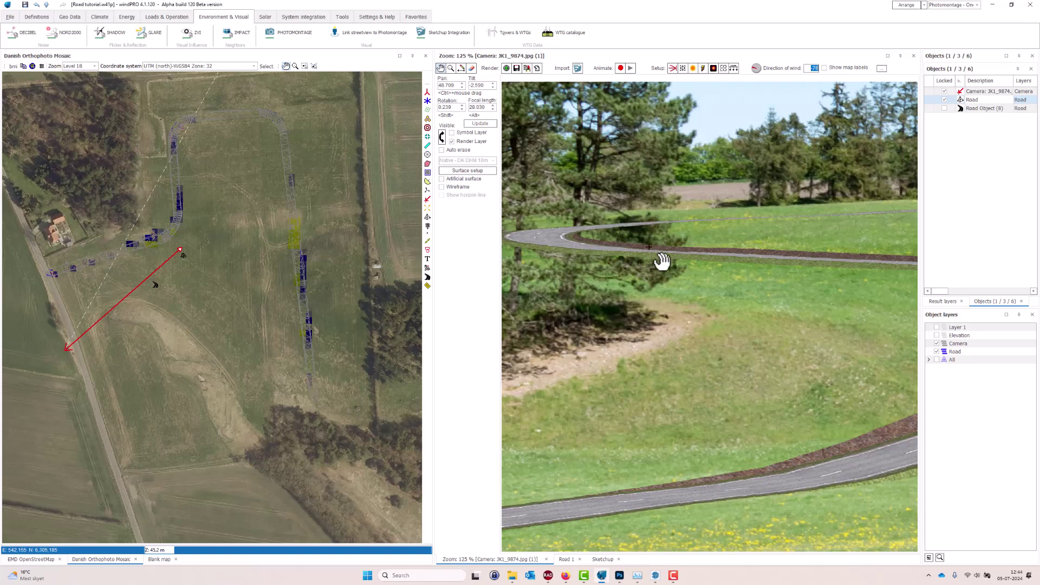
{"action": "left_click_drag", "start_coordinate": [682, 279], "coordinate": [562, 297]}
{"action": "scroll", "coordinate": [563, 265], "scroll_direction": "down", "scroll_amount": 3}
{"action": "left_click_drag", "start_coordinate": [557, 263], "coordinate": [815, 299]}
Step: Examine the distant hillside section of the road and its slopes, and finish on the bend at 50 % zoom
{"action": "scroll", "coordinate": [680, 309], "scroll_direction": "up", "scroll_amount": 3}
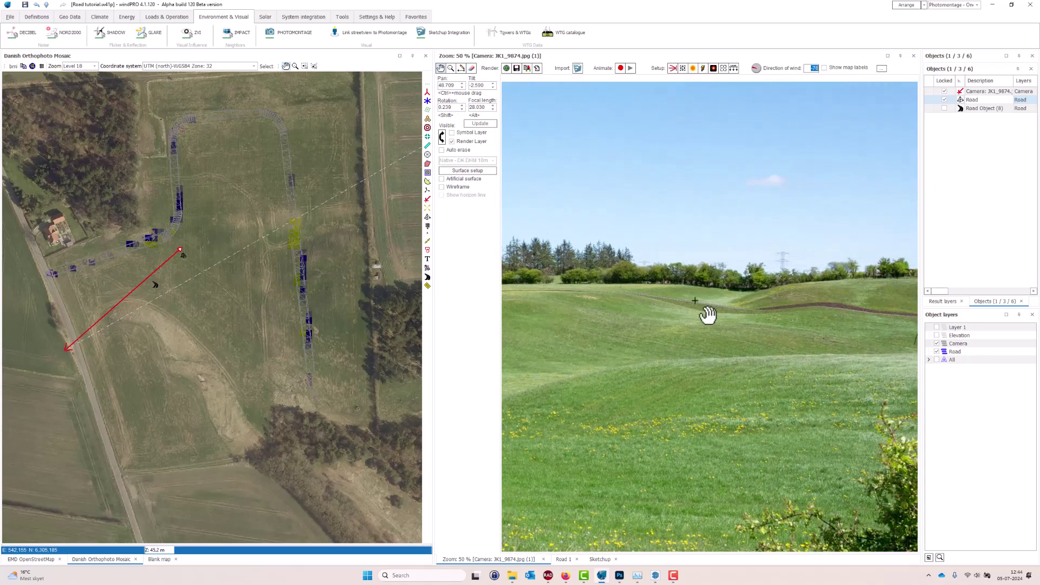
{"action": "left_click_drag", "start_coordinate": [721, 360], "coordinate": [650, 322]}
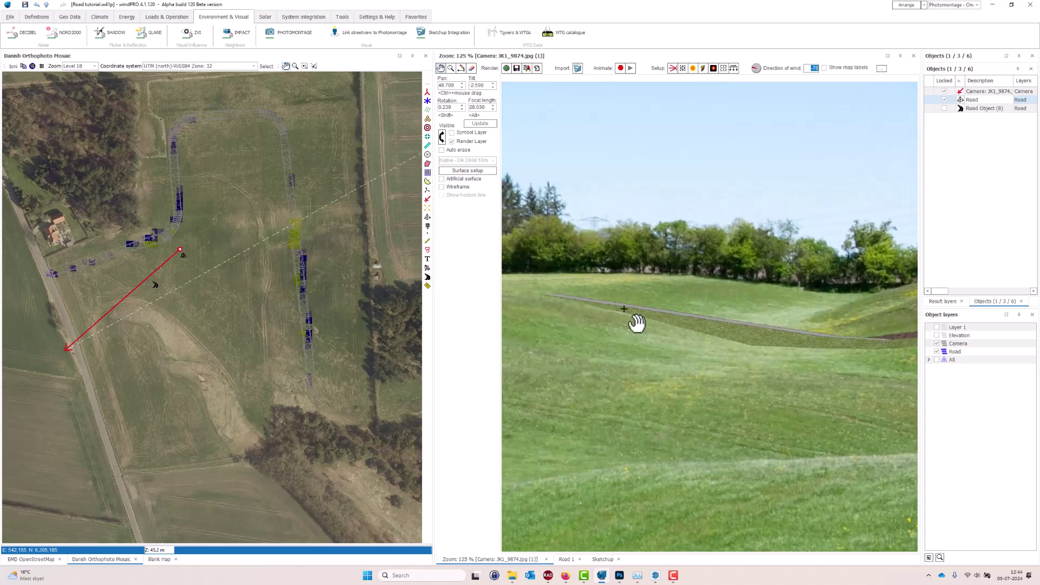
{"action": "left_click_drag", "start_coordinate": [800, 356], "coordinate": [609, 355]}
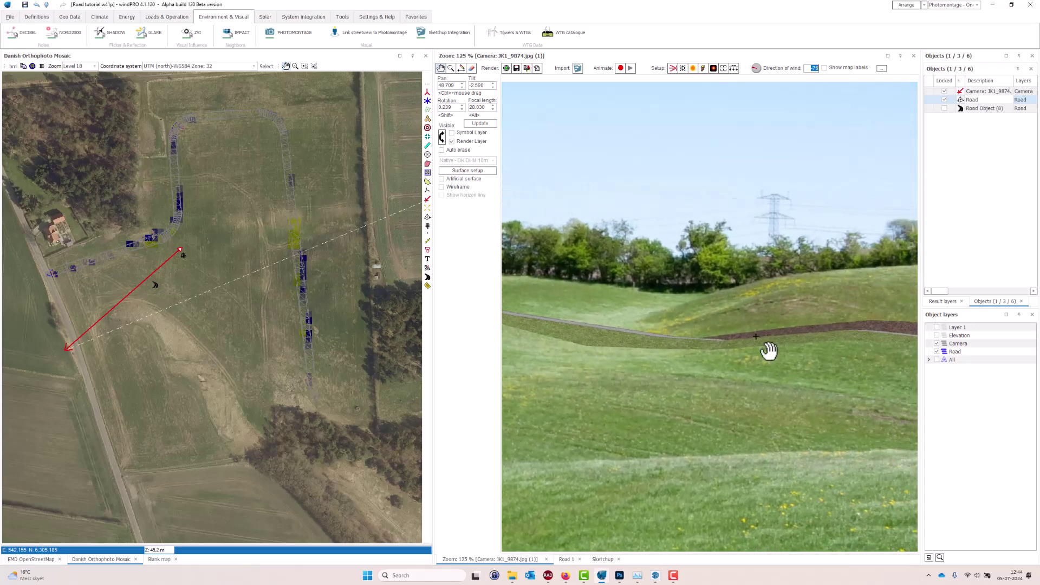
{"action": "left_click_drag", "start_coordinate": [777, 350], "coordinate": [569, 358]}
{"action": "left_click_drag", "start_coordinate": [803, 355], "coordinate": [475, 315]}
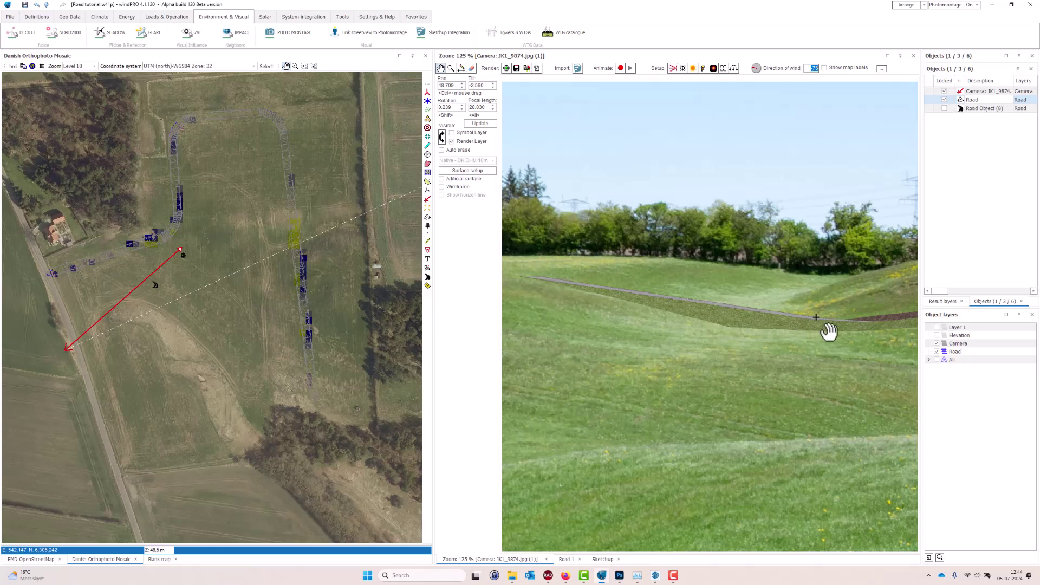
{"action": "scroll", "coordinate": [822, 297], "scroll_direction": "up", "scroll_amount": 2}
{"action": "scroll", "coordinate": [837, 312], "scroll_direction": "down", "scroll_amount": 3}
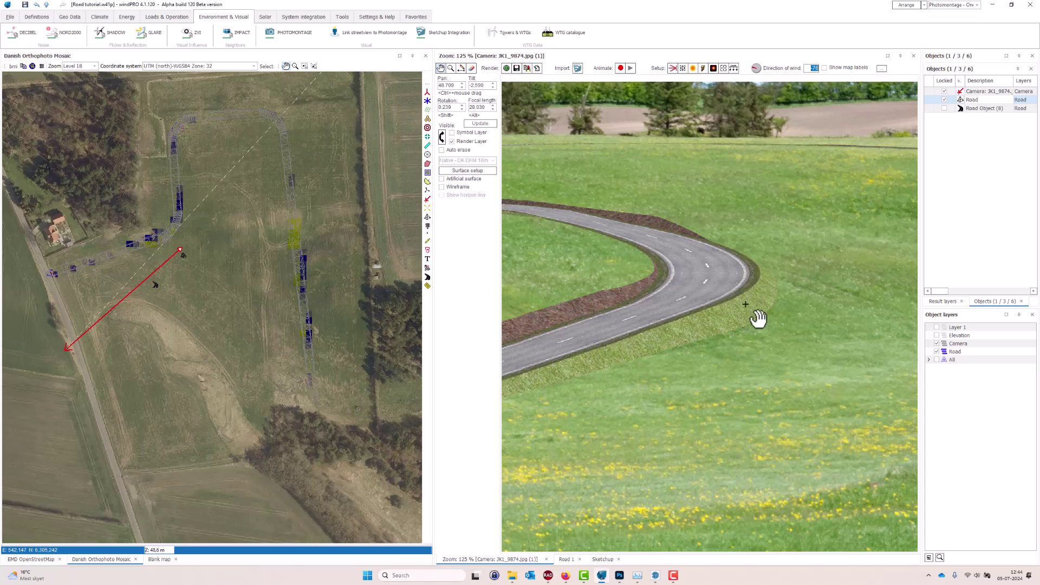
{"action": "scroll", "coordinate": [817, 238], "scroll_direction": "down", "scroll_amount": 4}
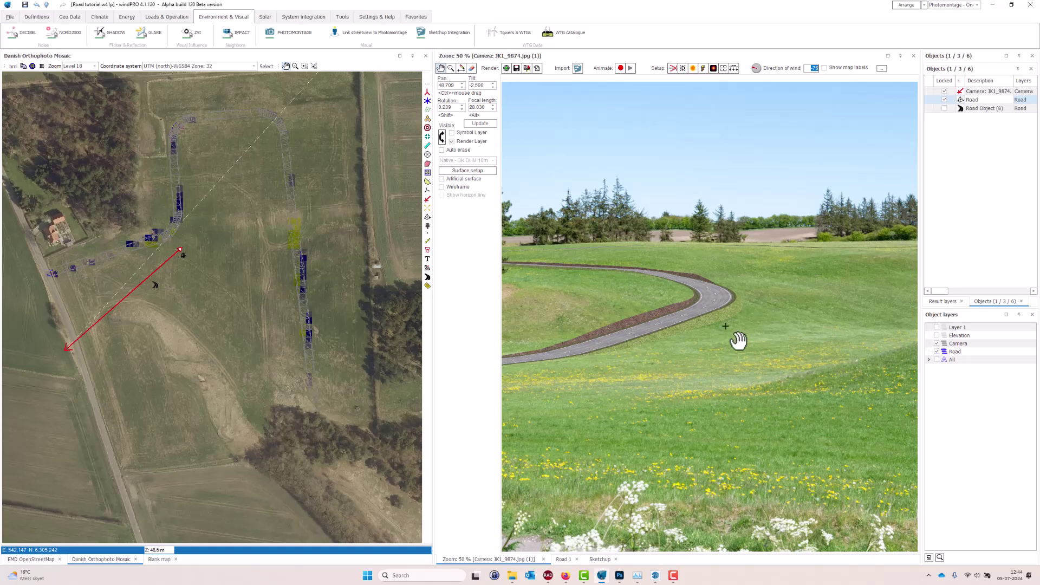
{"action": "left_click_drag", "start_coordinate": [738, 341], "coordinate": [817, 318]}
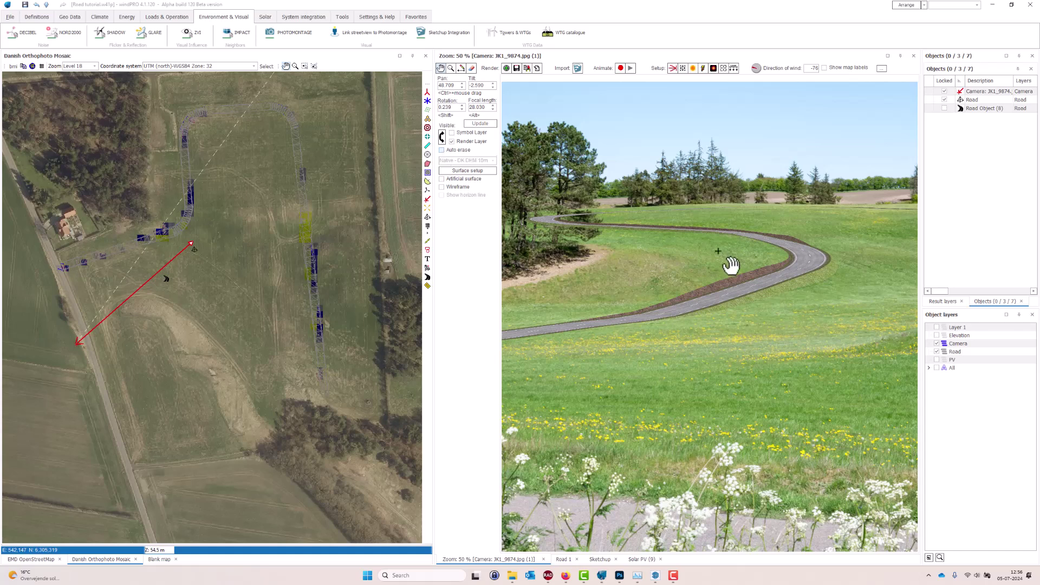
Step: Show the PV object layer and render its solar panels together with the road in the photomontage
{"action": "left_click_drag", "start_coordinate": [782, 279], "coordinate": [733, 325]}
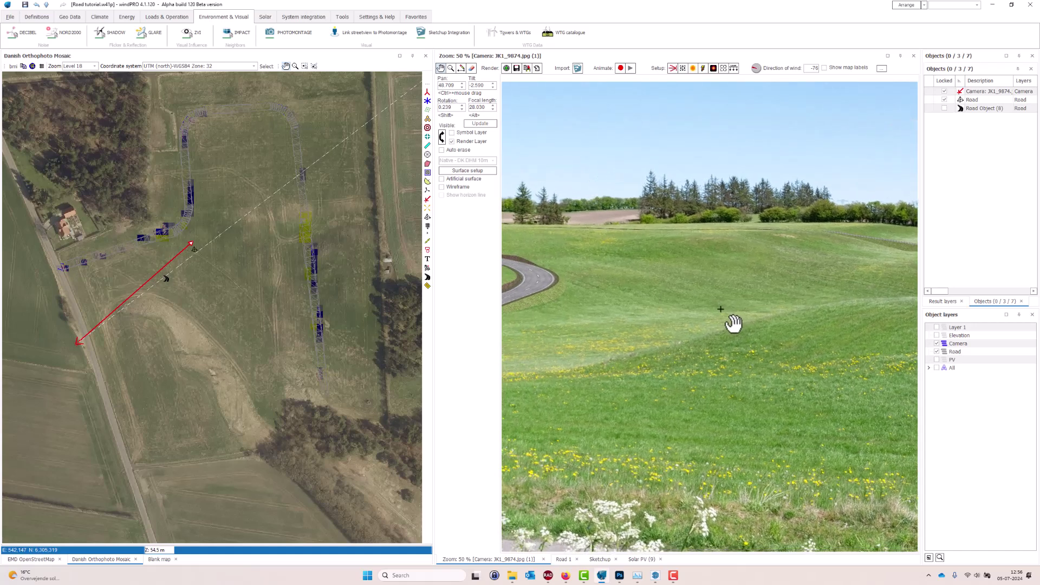
{"action": "left_click", "coordinate": [937, 359]}
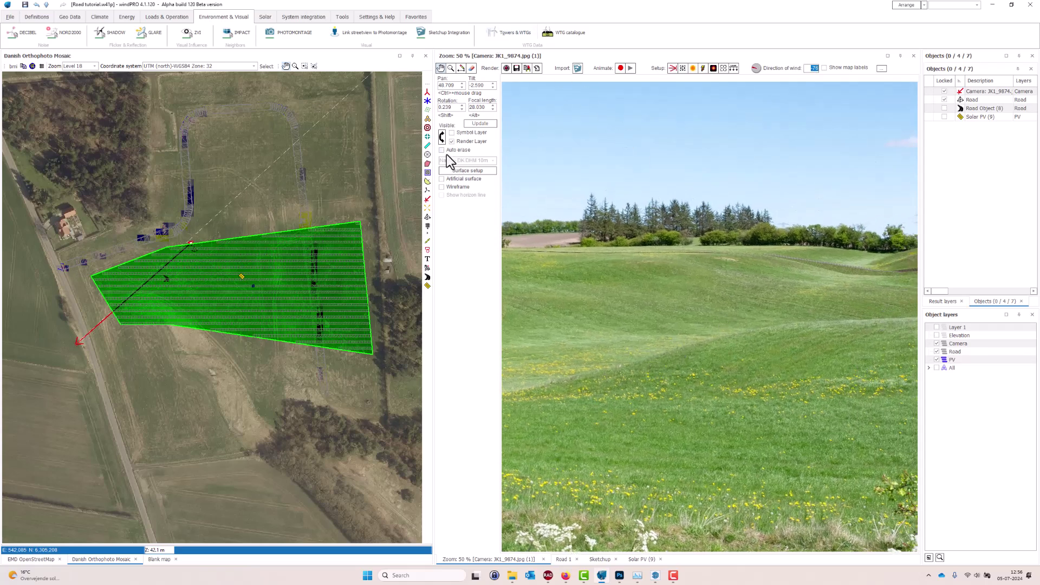
{"action": "left_click", "coordinate": [504, 69]}
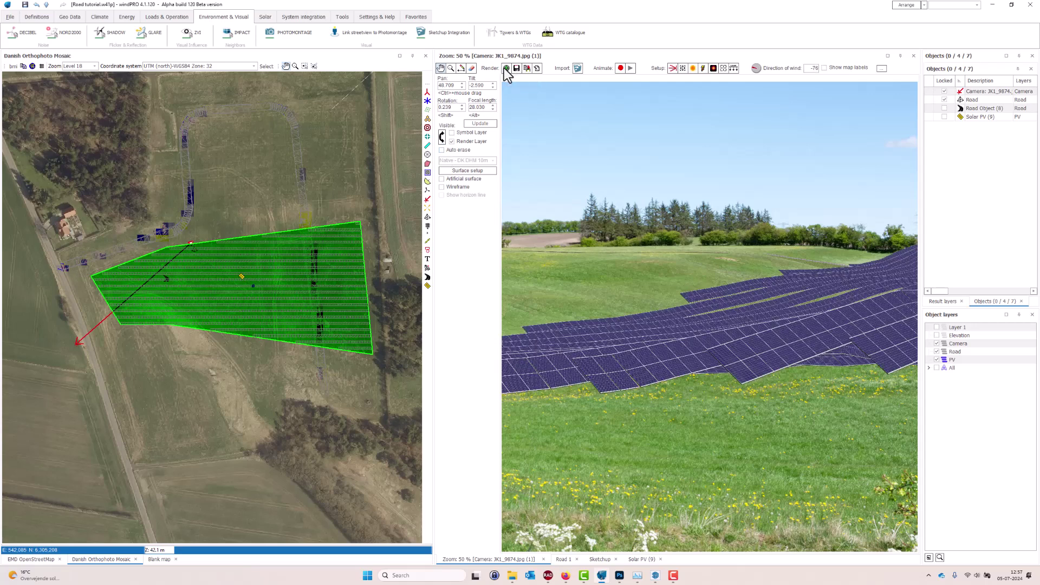
Step: Enable Auto erase with the Native - DK DHM 10m surface so the terrain hides objects behind it in the photomontage
{"action": "left_click_drag", "start_coordinate": [759, 320], "coordinate": [640, 297]}
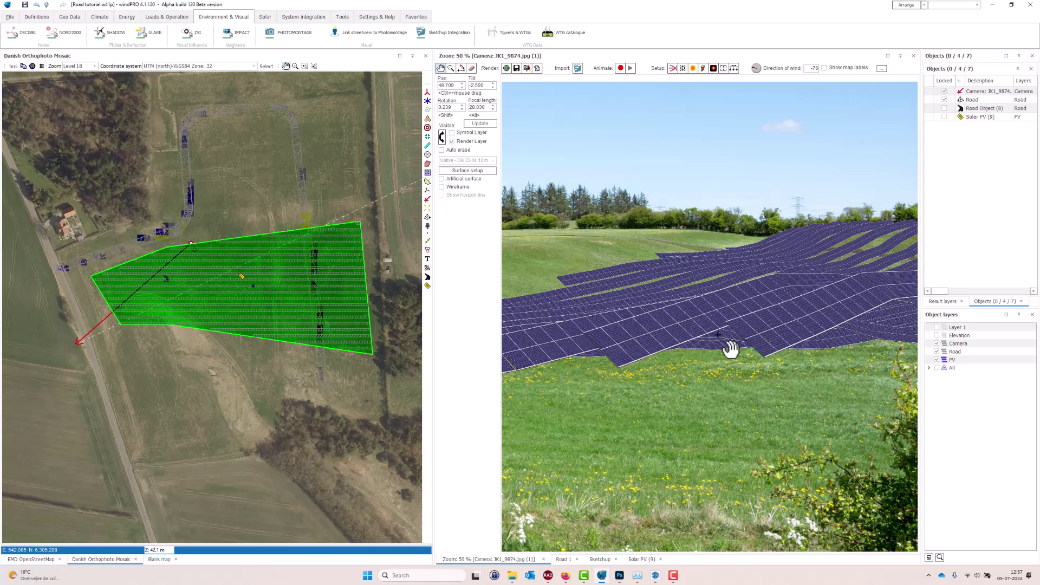
{"action": "left_click", "coordinate": [452, 142]}
{"action": "left_click", "coordinate": [453, 142]}
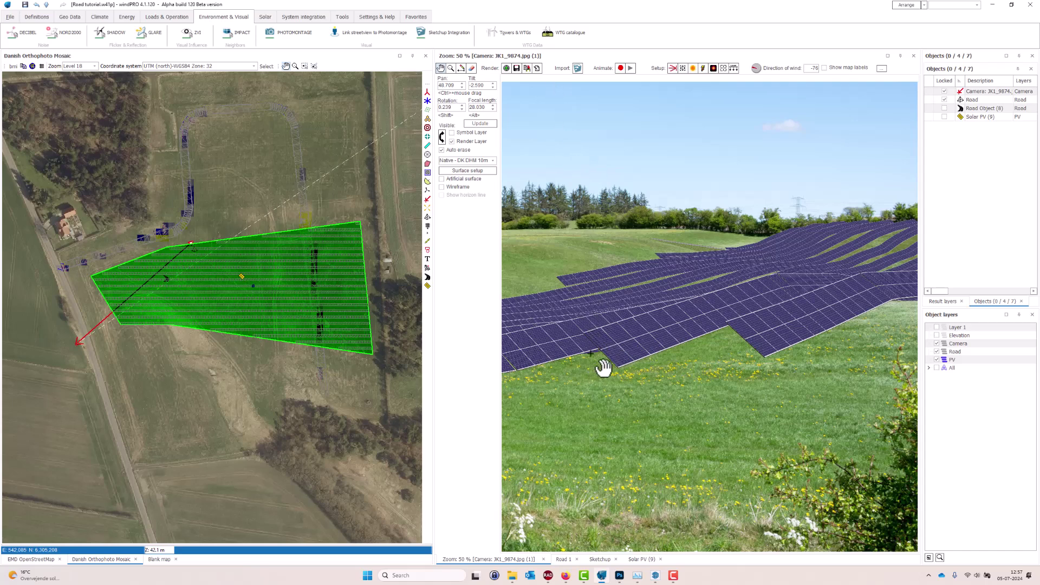
Step: Examine how the terrain hides parts of the road and the solar panels across the photomontage
{"action": "left_click_drag", "start_coordinate": [720, 251], "coordinate": [758, 262]}
{"action": "left_click_drag", "start_coordinate": [622, 276], "coordinate": [819, 237]}
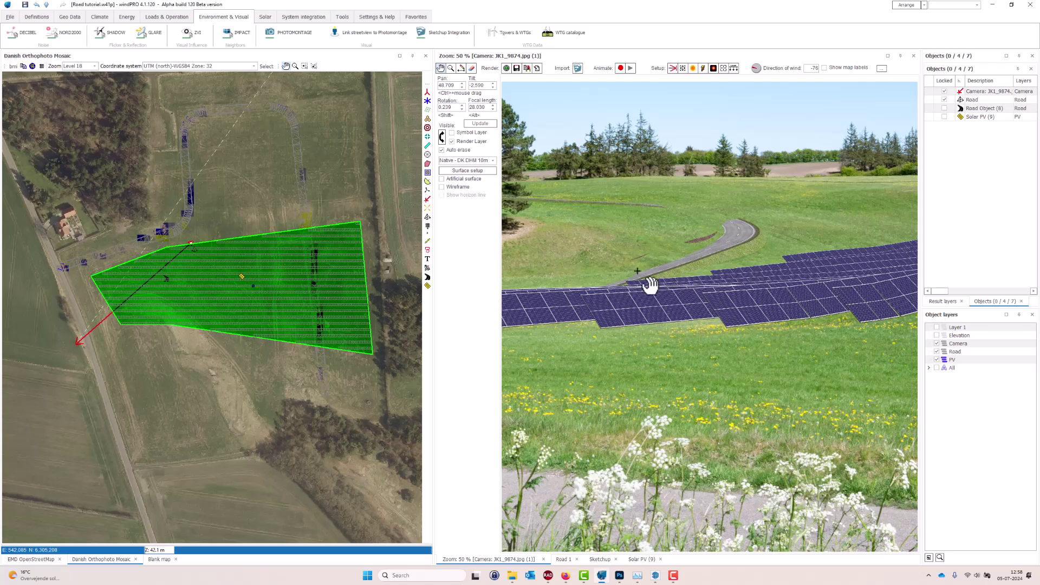
{"action": "left_click_drag", "start_coordinate": [650, 285], "coordinate": [553, 272]}
{"action": "left_click_drag", "start_coordinate": [825, 275], "coordinate": [652, 298]}
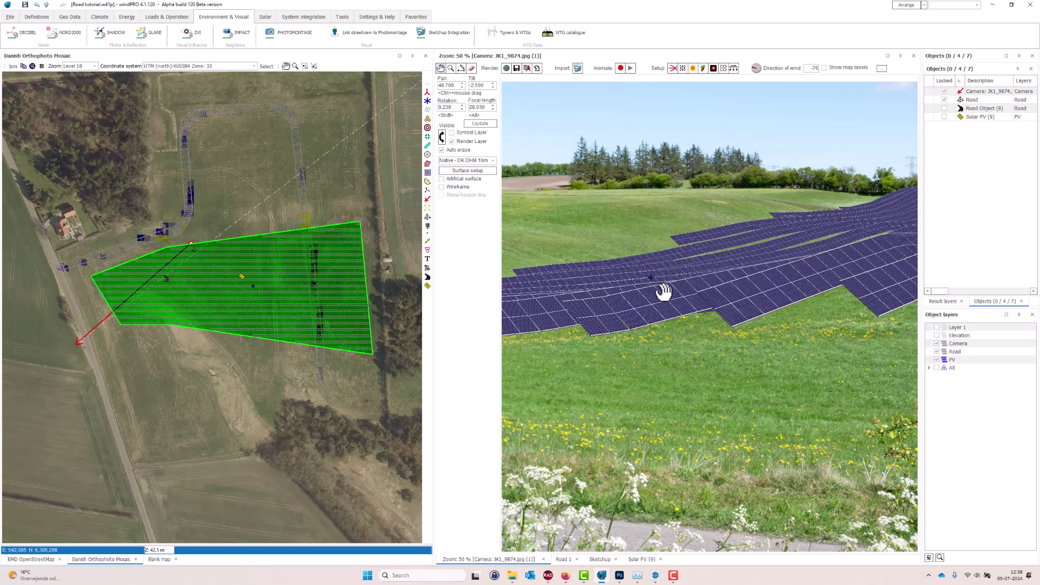
{"action": "left_click_drag", "start_coordinate": [636, 248], "coordinate": [759, 231]}
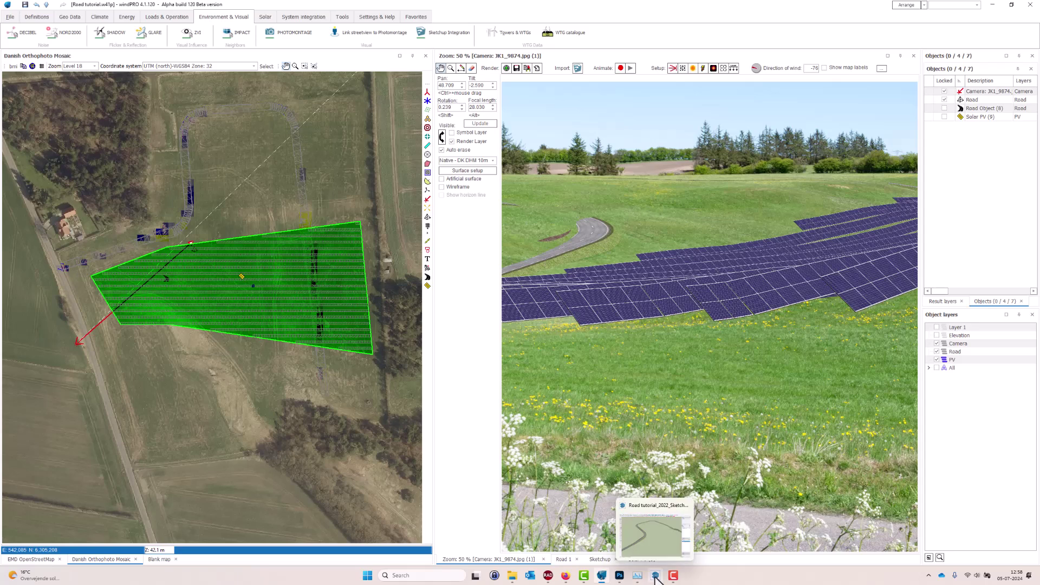
Step: Switch to SketchUp and examine the exported 3D road model from several angles and distances
{"action": "left_click", "coordinate": [653, 518]}
{"action": "left_click_drag", "start_coordinate": [591, 260], "coordinate": [614, 307]}
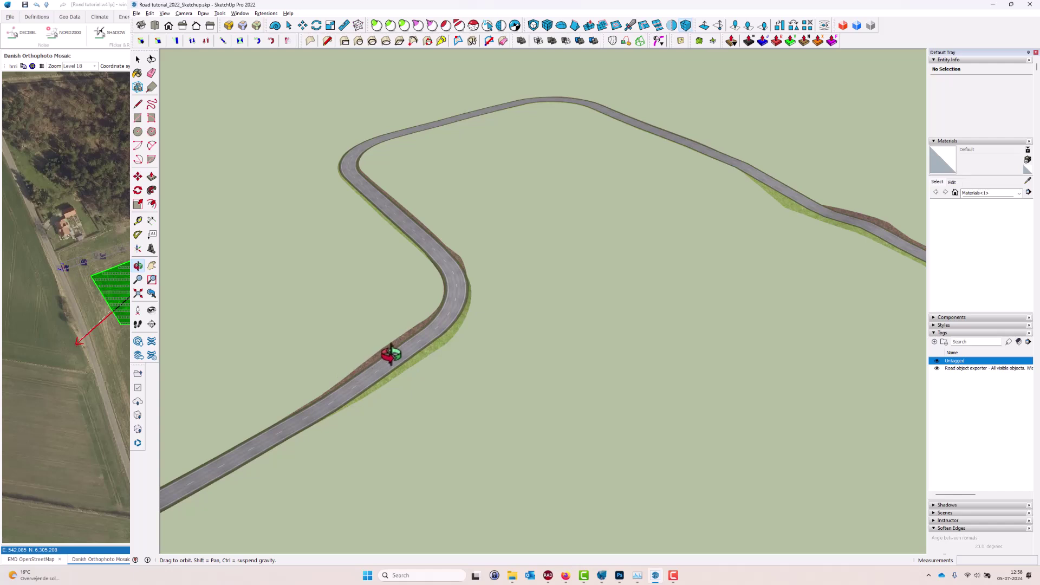
{"action": "scroll", "coordinate": [392, 352], "scroll_direction": "up", "scroll_amount": 3}
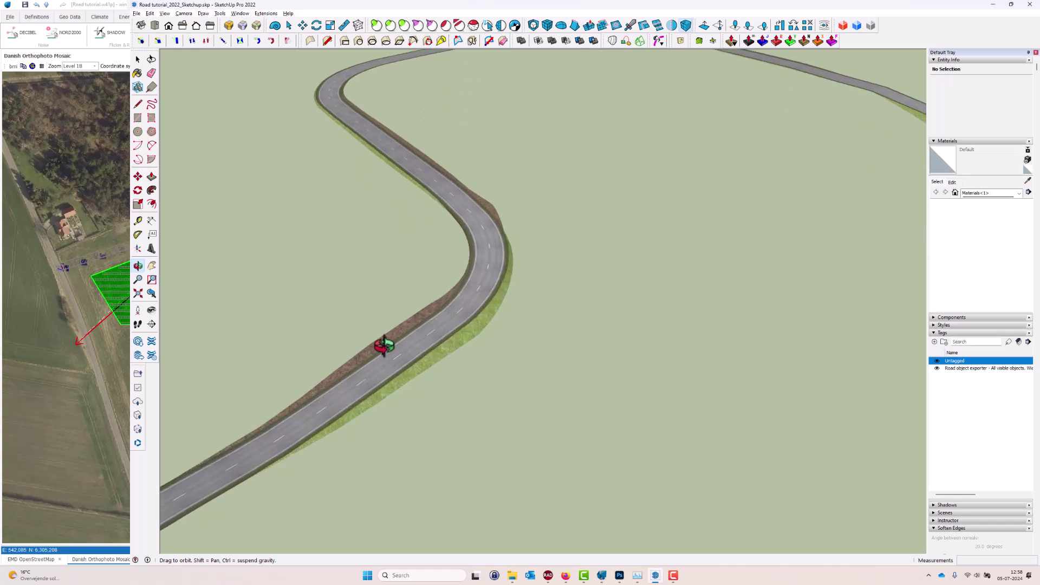
{"action": "scroll", "coordinate": [377, 352], "scroll_direction": "down", "scroll_amount": 4}
{"action": "mouse_move", "coordinate": [536, 325]}
{"action": "left_mouse_down"}
{"action": "mouse_move", "coordinate": [547, 305]}
{"action": "mouse_move", "coordinate": [547, 329]}
{"action": "left_mouse_up"}
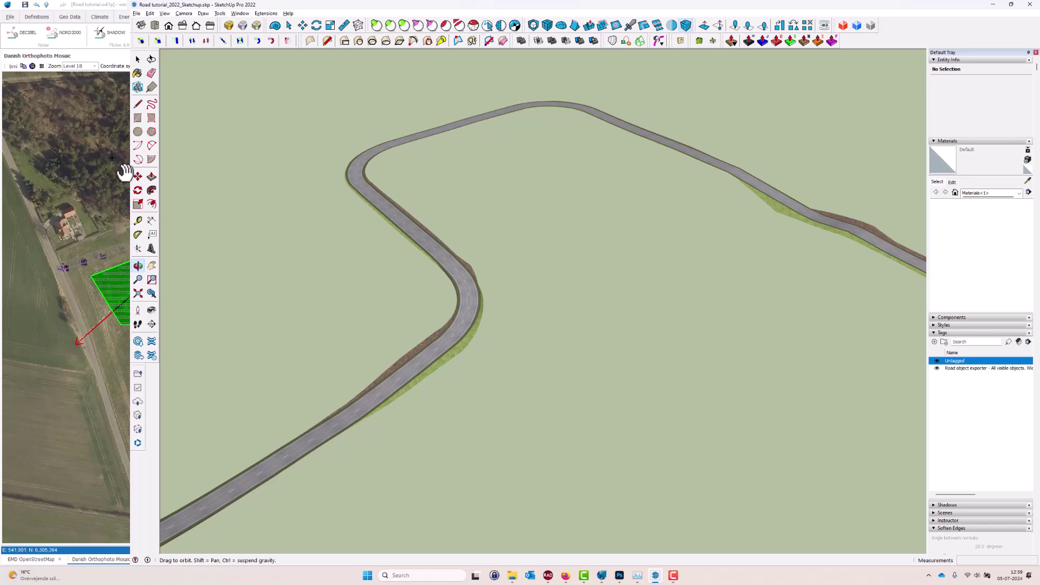
Step: Return to windPRO's SketchUp integration and start a 3D surface that uses the Danish Orthophoto Mosaic map as texture
{"action": "left_click", "coordinate": [125, 172]}
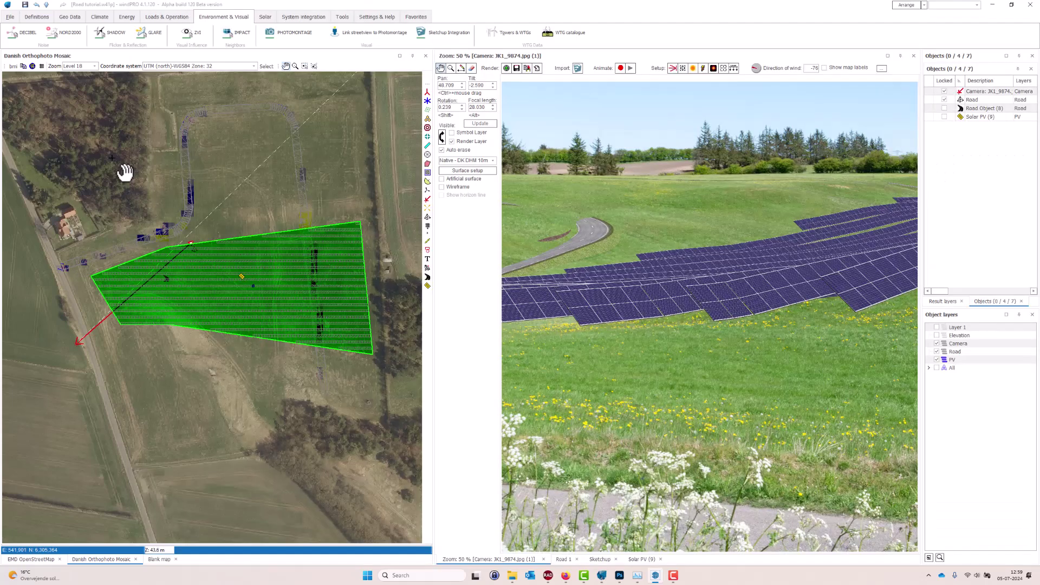
{"action": "left_click", "coordinate": [598, 560]}
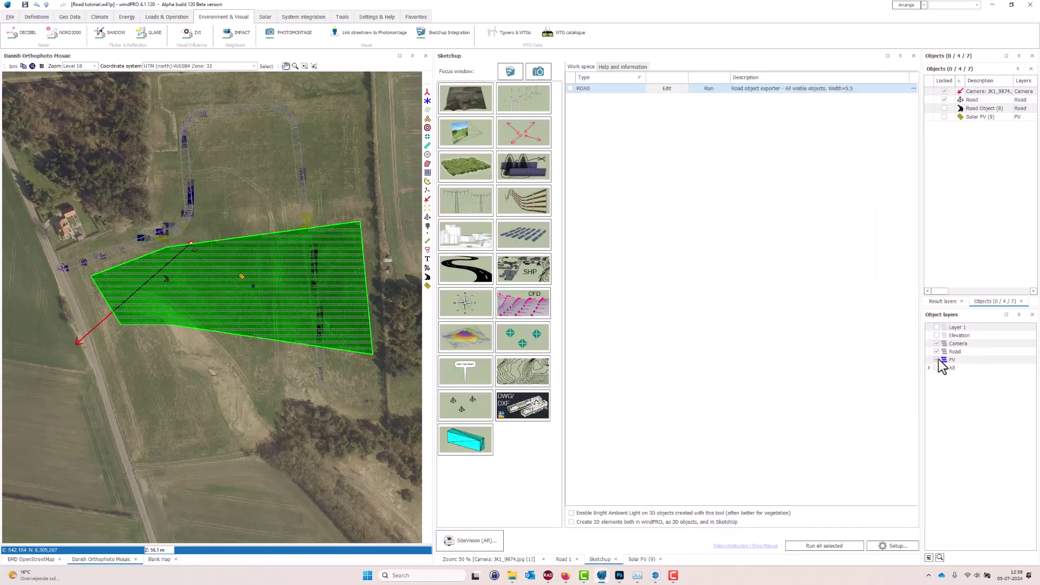
{"action": "left_click", "coordinate": [465, 101]}
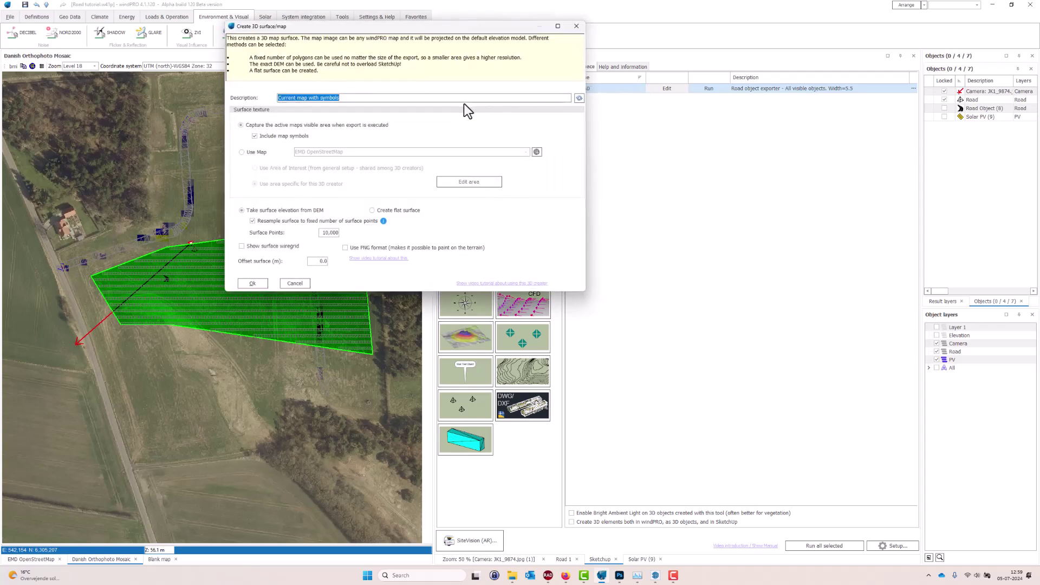
{"action": "left_click", "coordinate": [256, 152]}
{"action": "left_click", "coordinate": [334, 152]}
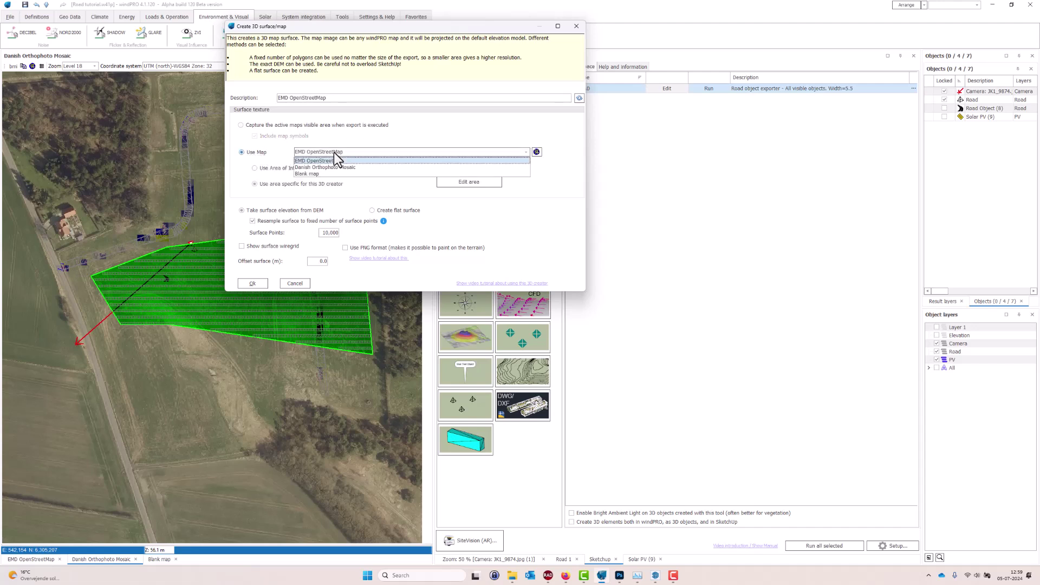
{"action": "left_click", "coordinate": [329, 167]}
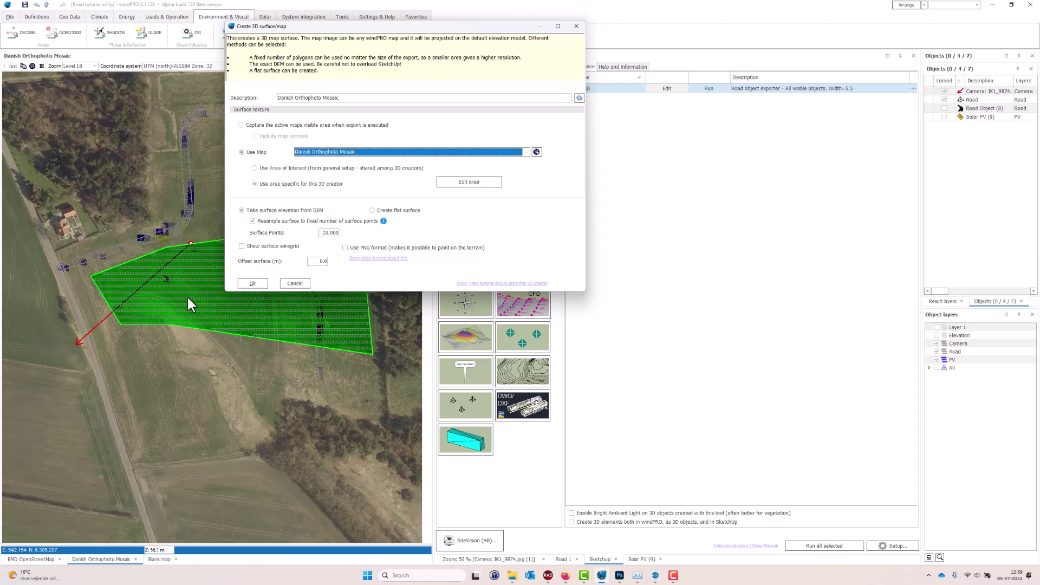
Step: Turn off surface-point resampling and shrink the surface area to about 258 by 246 m around the road and solar panels
{"action": "left_click", "coordinate": [253, 221]}
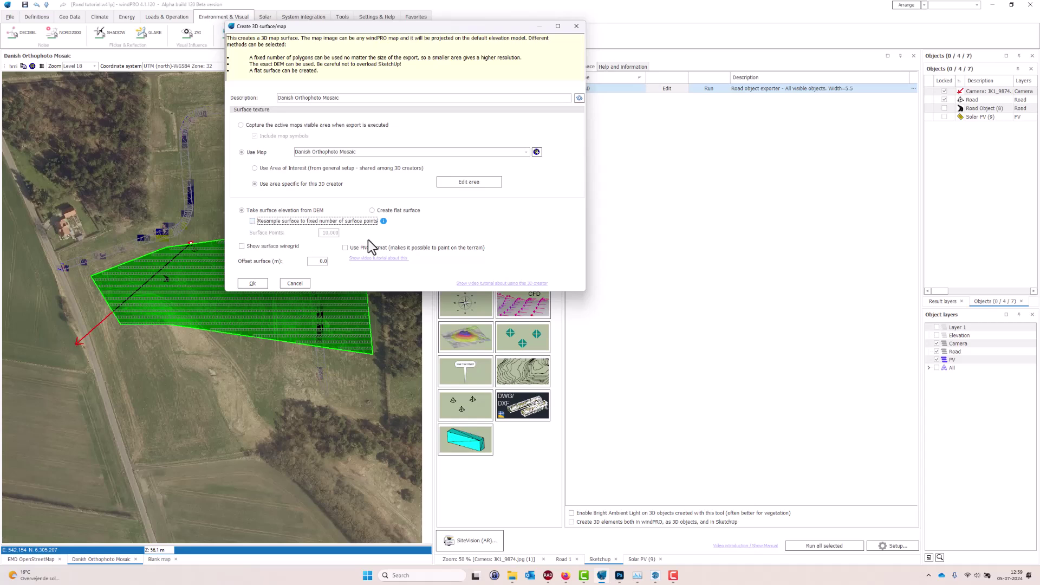
{"action": "left_click", "coordinate": [469, 182]}
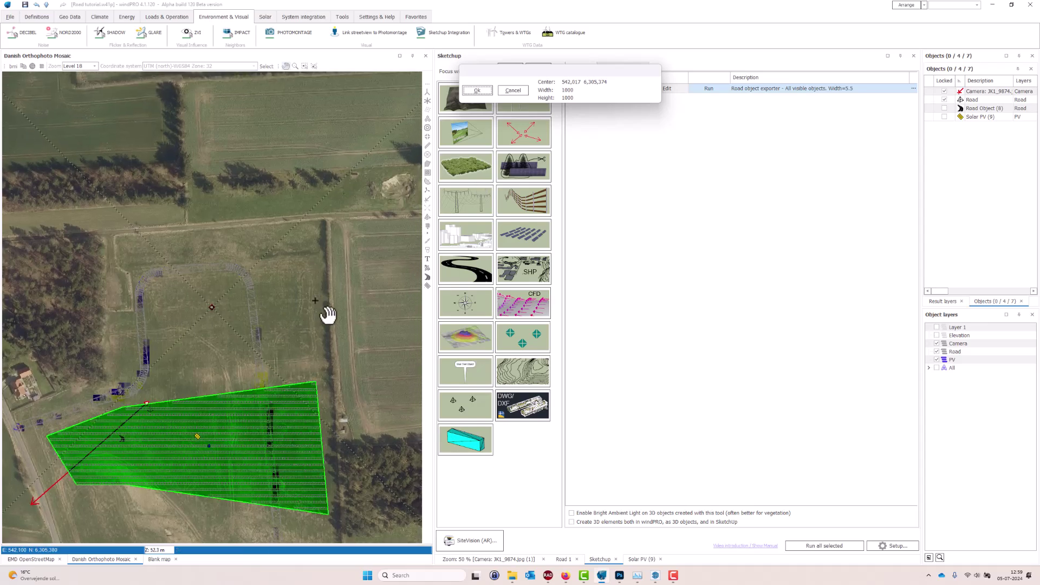
{"action": "scroll", "coordinate": [328, 314], "scroll_direction": "down", "scroll_amount": 2}
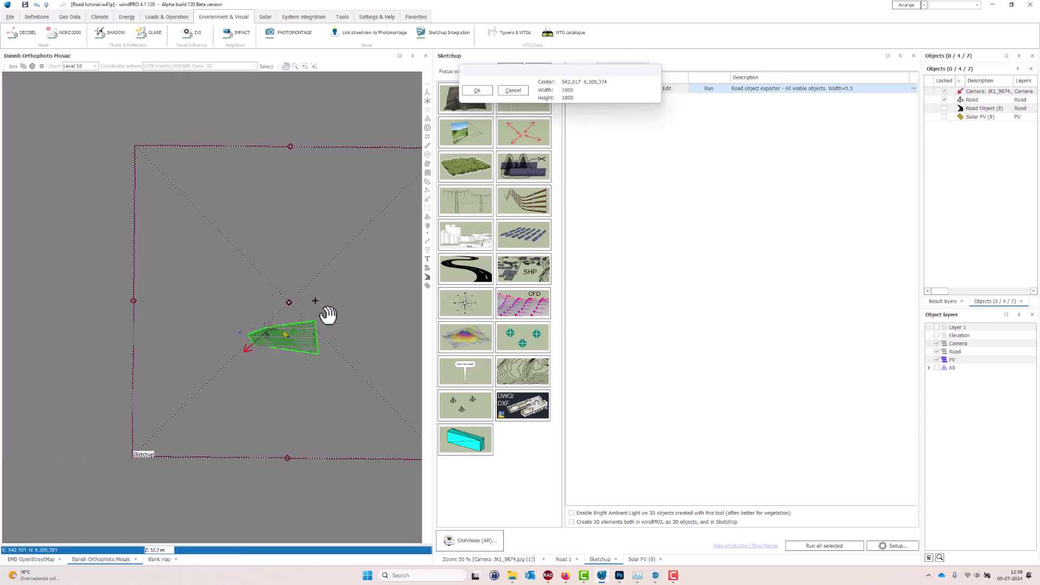
{"action": "left_click_drag", "start_coordinate": [327, 309], "coordinate": [238, 307]}
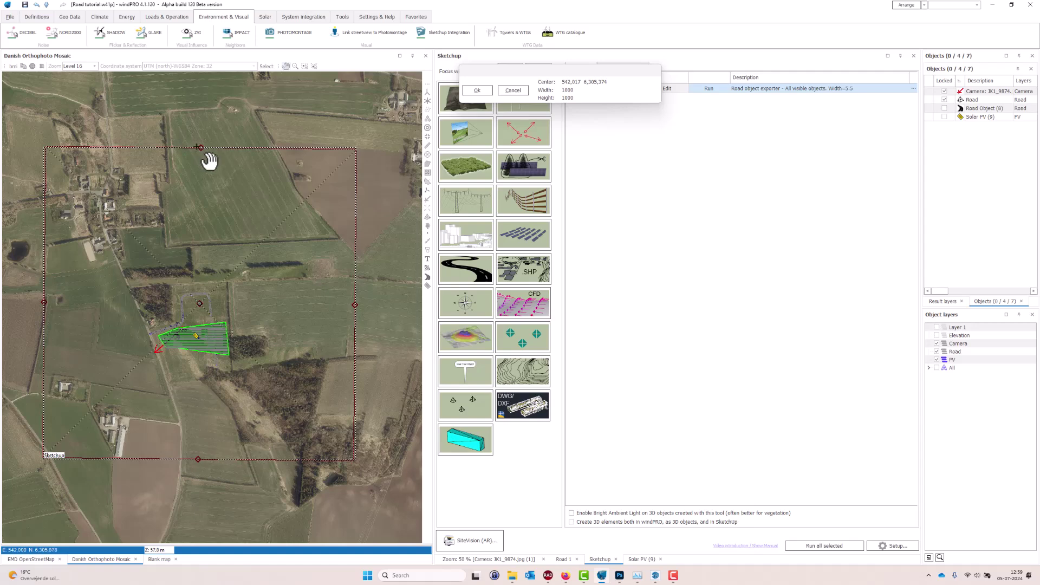
{"action": "left_click_drag", "start_coordinate": [214, 160], "coordinate": [216, 330]}
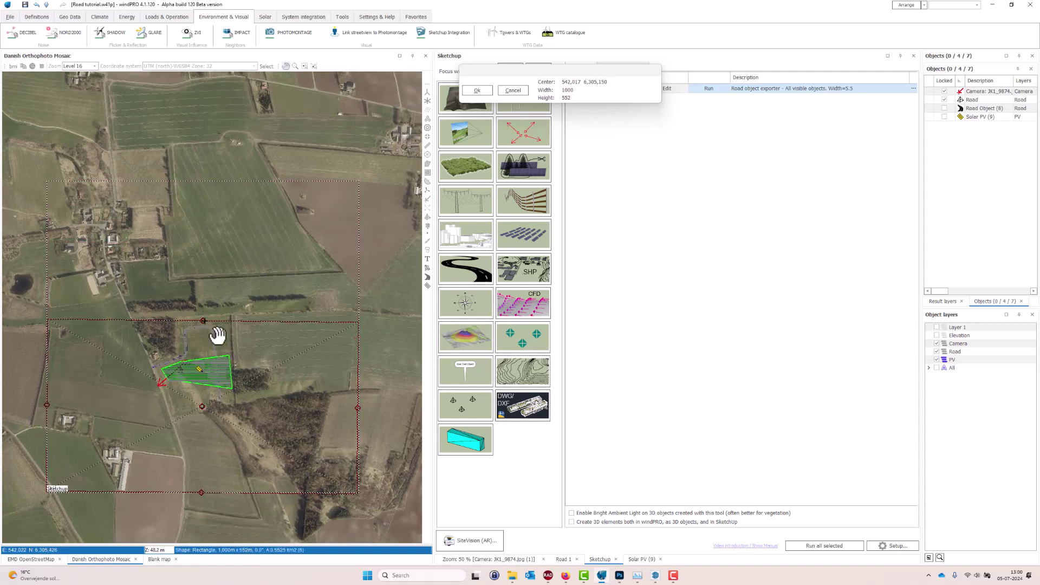
{"action": "mouse_move", "coordinate": [367, 422]}
{"action": "left_mouse_down"}
{"action": "mouse_move", "coordinate": [290, 401]}
{"action": "mouse_move", "coordinate": [239, 404]}
{"action": "left_mouse_up"}
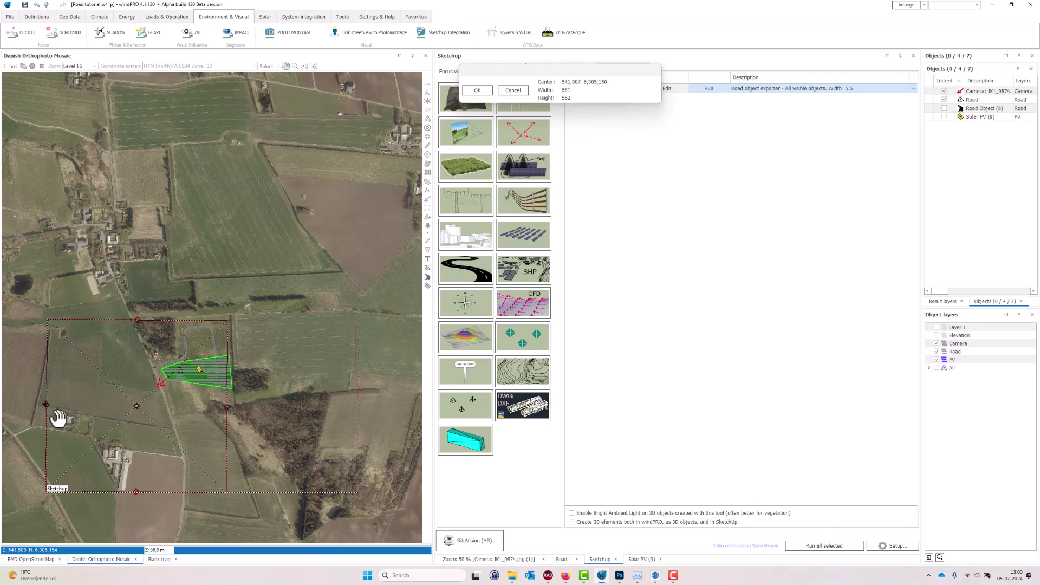
{"action": "left_click_drag", "start_coordinate": [58, 418], "coordinate": [160, 409]}
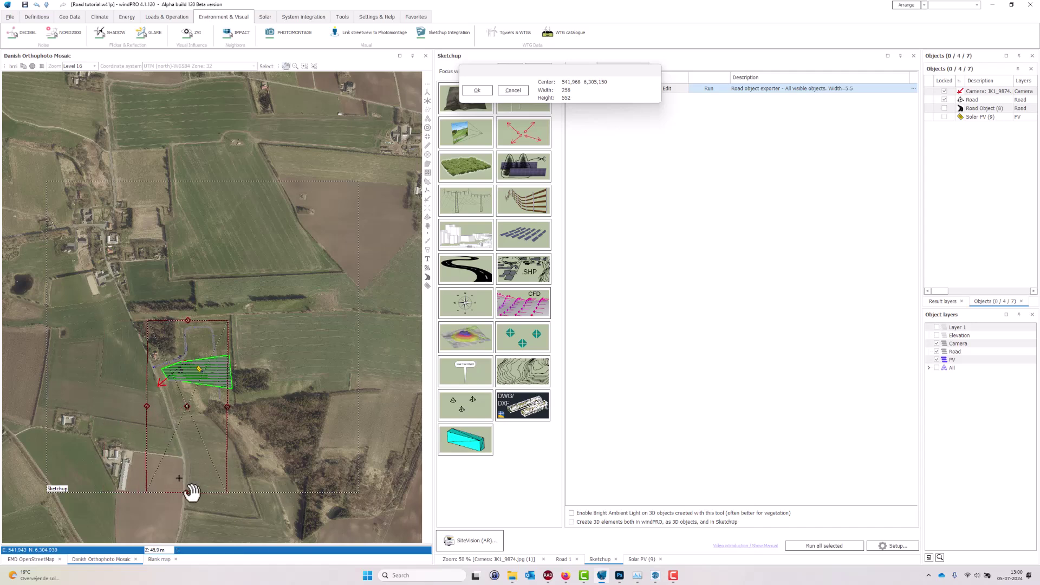
{"action": "left_click_drag", "start_coordinate": [200, 505], "coordinate": [211, 426]}
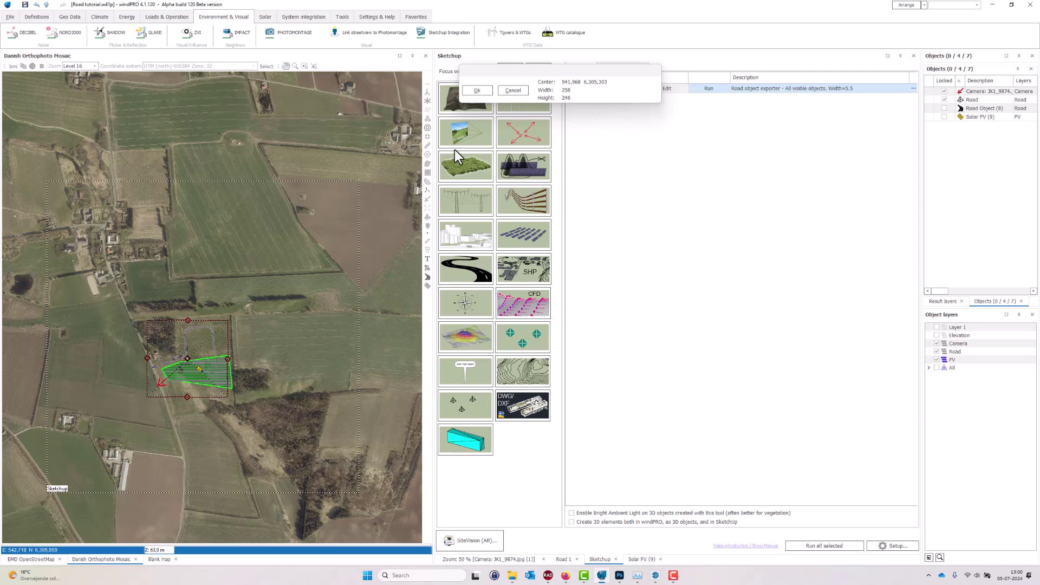
{"action": "left_click", "coordinate": [477, 91]}
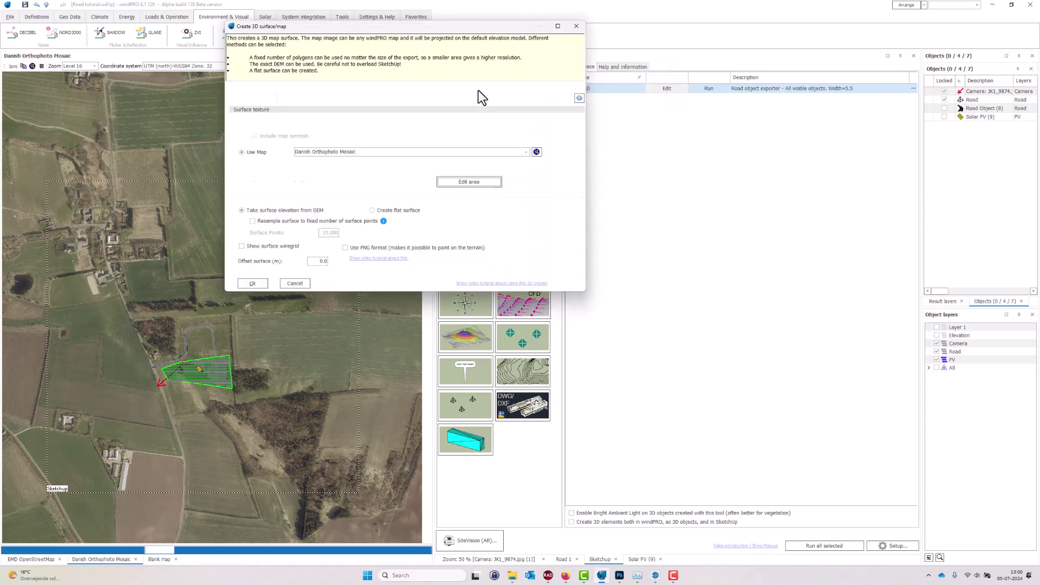
{"action": "left_click", "coordinate": [253, 283]}
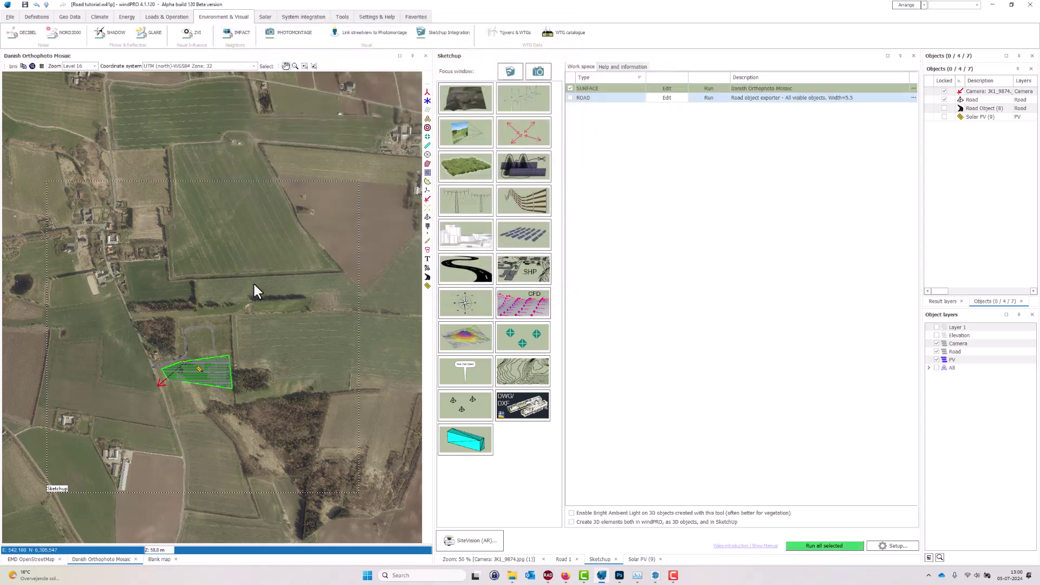
Step: Export the Danish Orthophoto Mosaic surface to SketchUp and examine how the road sits on the terrain there
{"action": "left_click", "coordinate": [709, 90]}
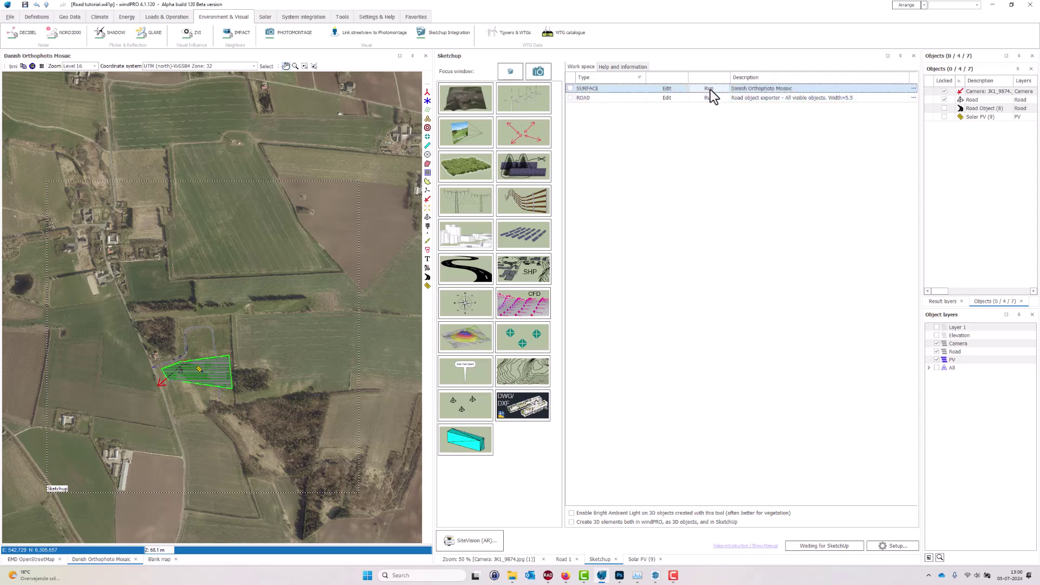
{"action": "left_click", "coordinate": [510, 72]}
{"action": "scroll", "coordinate": [565, 193], "scroll_direction": "down", "scroll_amount": 3}
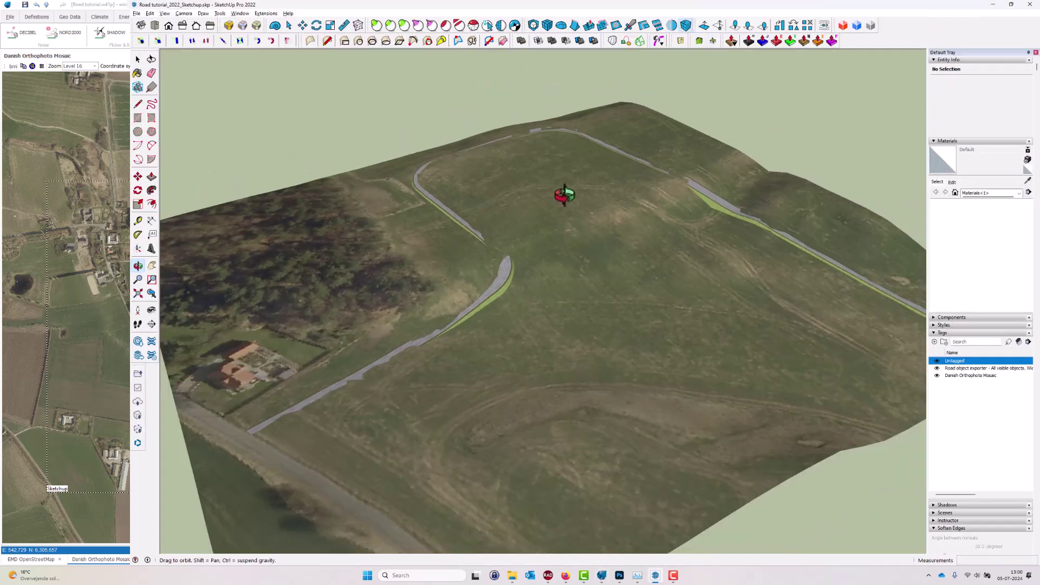
{"action": "left_click_drag", "start_coordinate": [559, 346], "coordinate": [604, 325]}
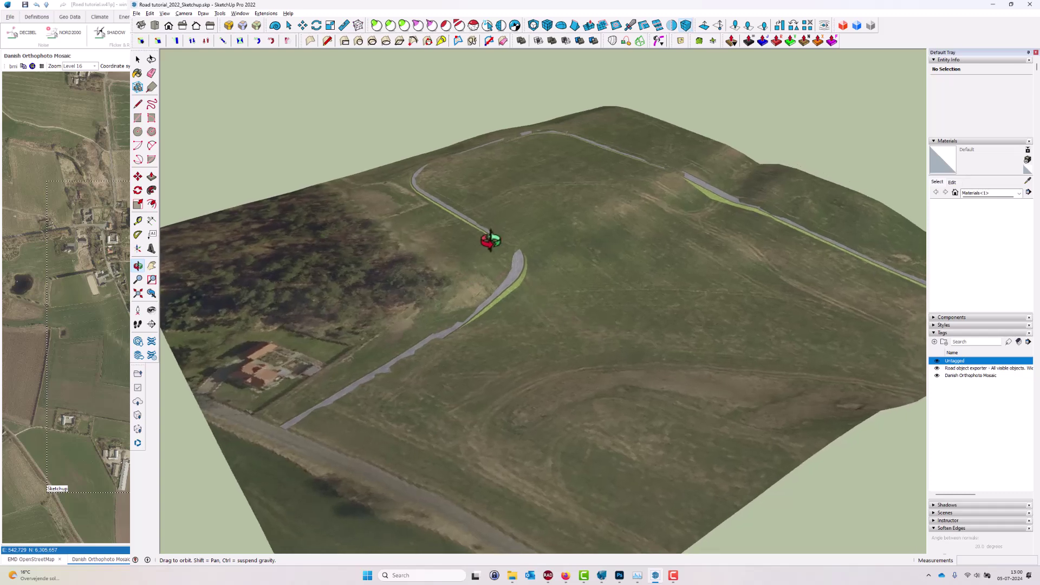
{"action": "left_click_drag", "start_coordinate": [399, 235], "coordinate": [390, 232]}
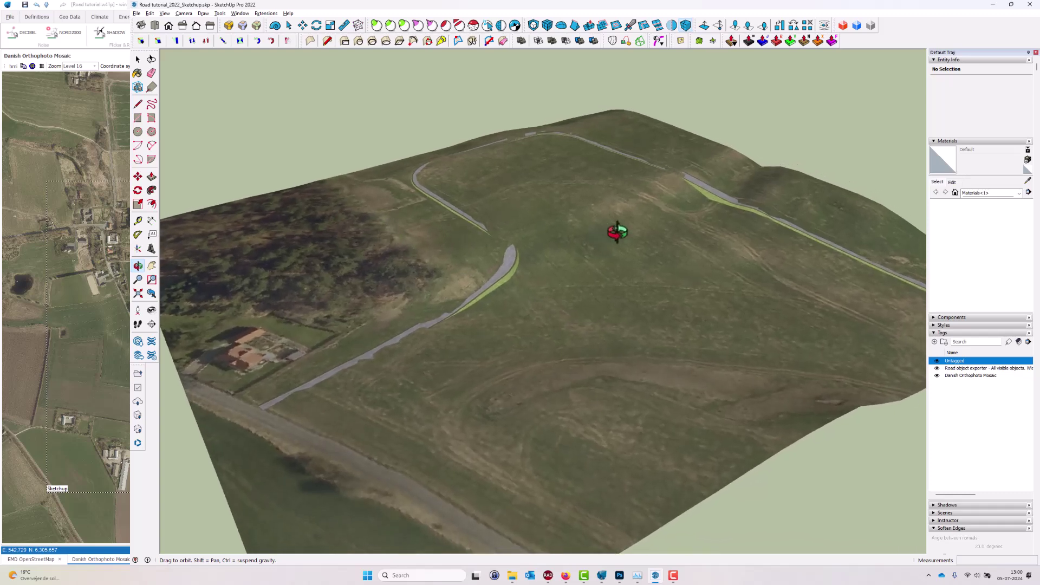
Step: Return to windPRO, enable the outline polygon for the road model, and export the road to SketchUp again
{"action": "left_click", "coordinate": [126, 157]}
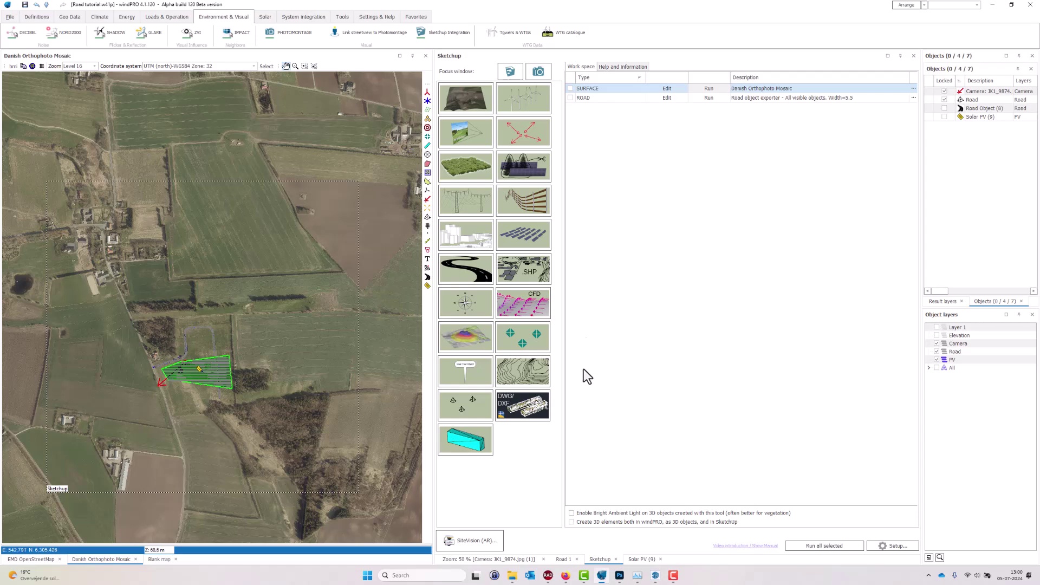
{"action": "left_click", "coordinate": [666, 98]}
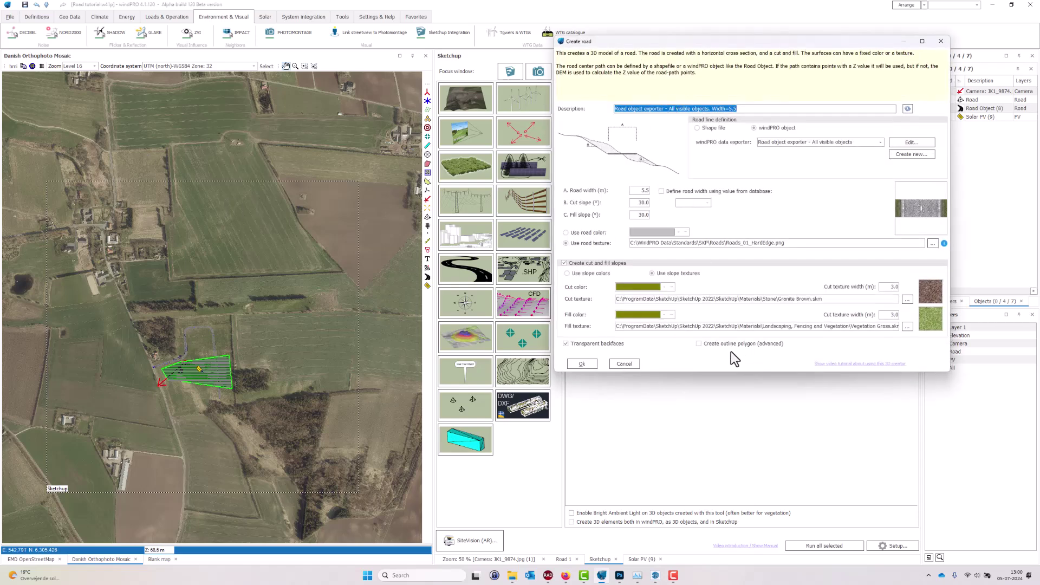
{"action": "left_click", "coordinate": [700, 344]}
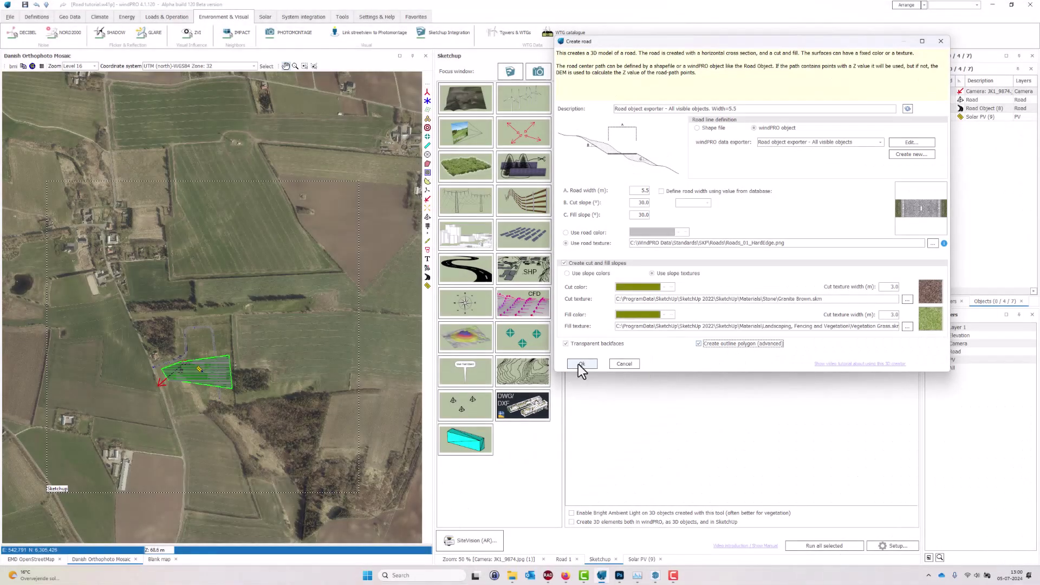
{"action": "left_click", "coordinate": [580, 364]}
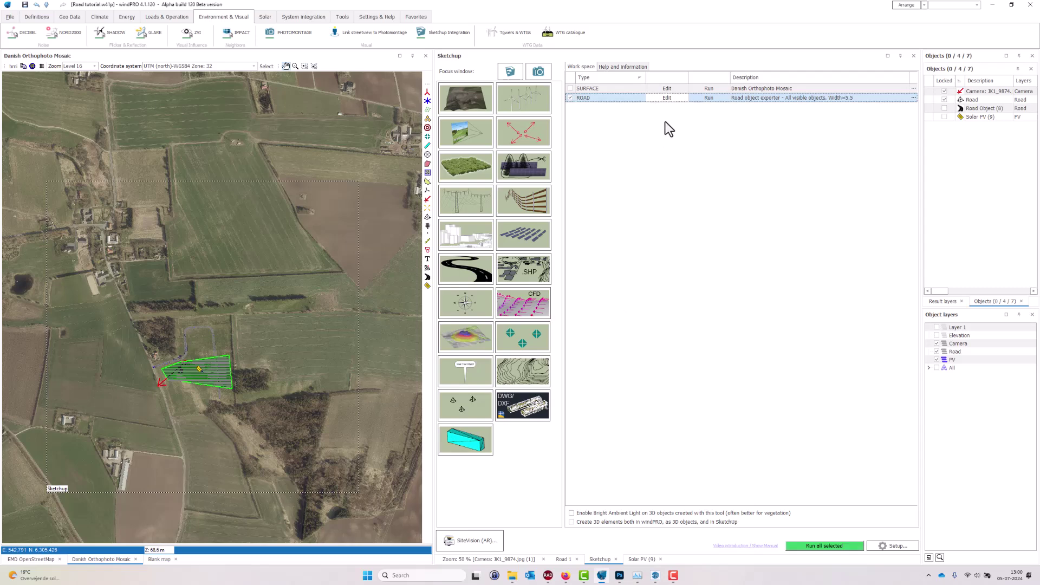
{"action": "left_click", "coordinate": [710, 98]}
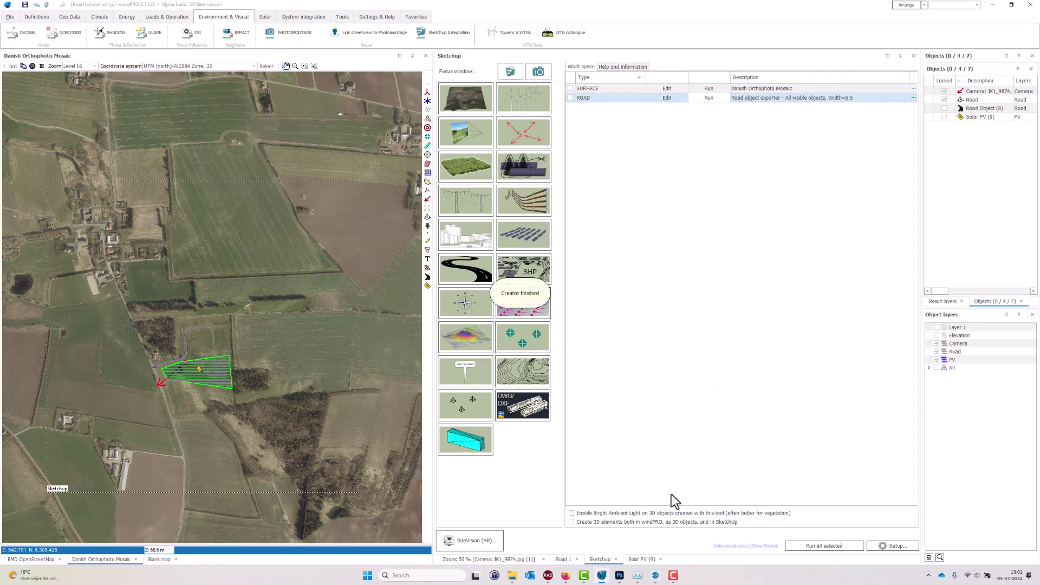
Step: Switch to SketchUp and examine the road's outline polygon beneath the terrain from a low angle
{"action": "left_click", "coordinate": [510, 72]}
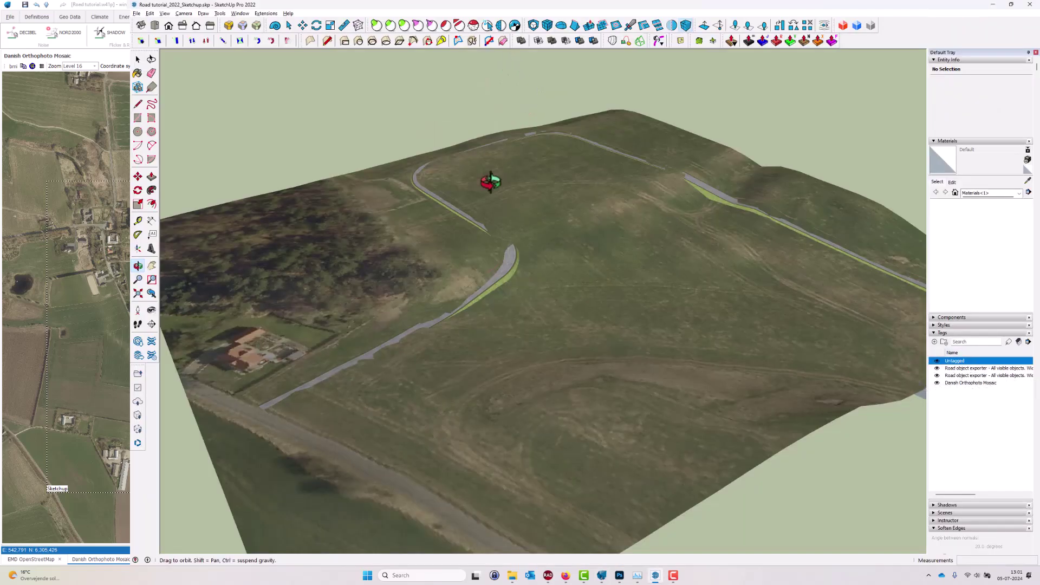
{"action": "scroll", "coordinate": [476, 115], "scroll_direction": "down", "scroll_amount": 5}
{"action": "left_click_drag", "start_coordinate": [679, 360], "coordinate": [698, 276]}
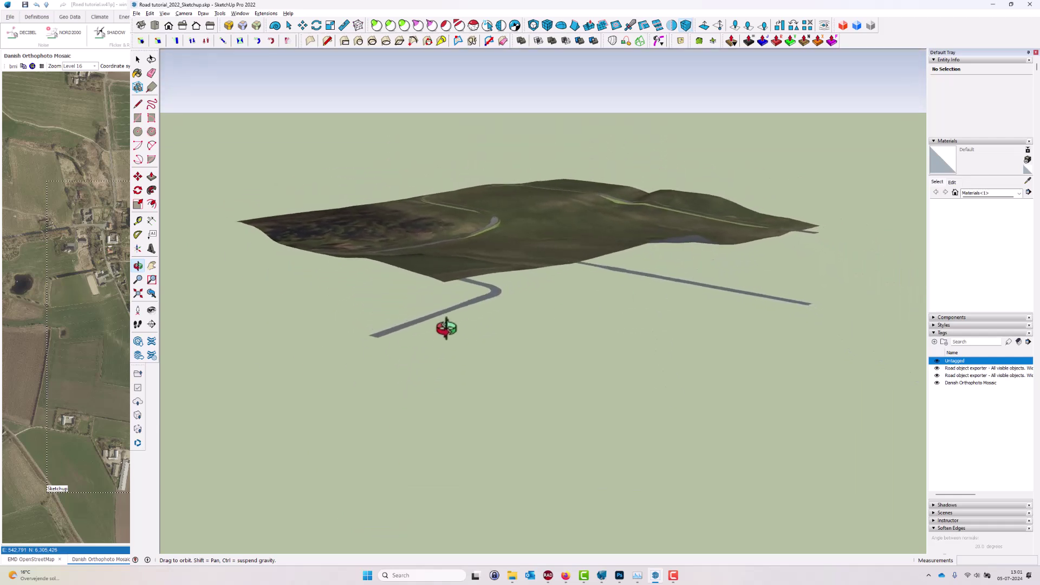
{"action": "mouse_move", "coordinate": [488, 297]}
{"action": "left_mouse_down"}
{"action": "mouse_move", "coordinate": [460, 303]}
{"action": "mouse_move", "coordinate": [487, 298]}
{"action": "left_mouse_up"}
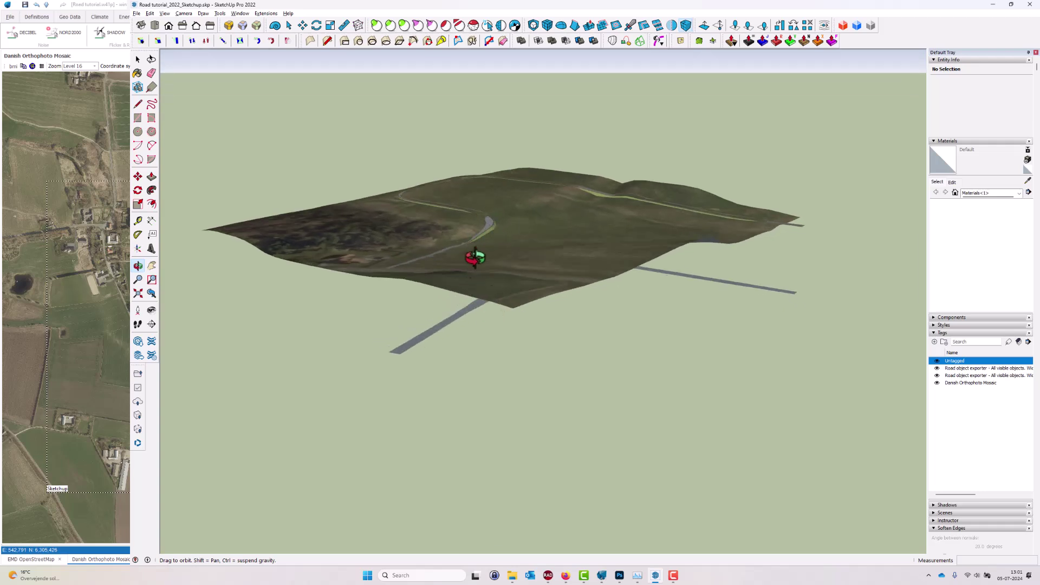
{"action": "mouse_move", "coordinate": [456, 316]}
{"action": "left_mouse_down"}
{"action": "mouse_move", "coordinate": [441, 309]}
{"action": "mouse_move", "coordinate": [420, 320]}
{"action": "mouse_move", "coordinate": [440, 314]}
{"action": "left_mouse_up"}
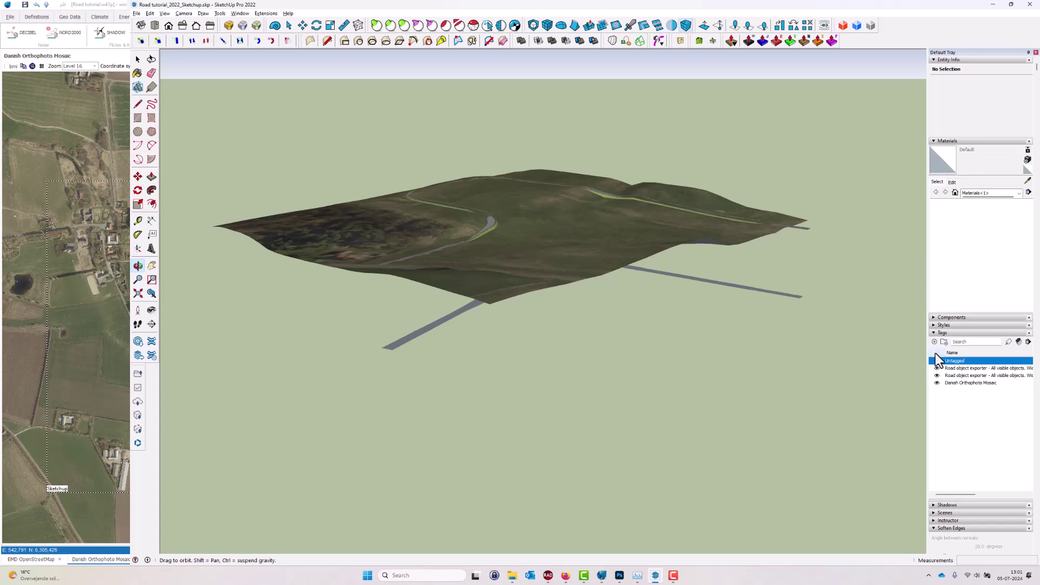
Step: Hide the Danish Orthophoto Mosaic terrain and the earlier road export, and view the re-exported road from a lower angle
{"action": "left_click", "coordinate": [936, 383]}
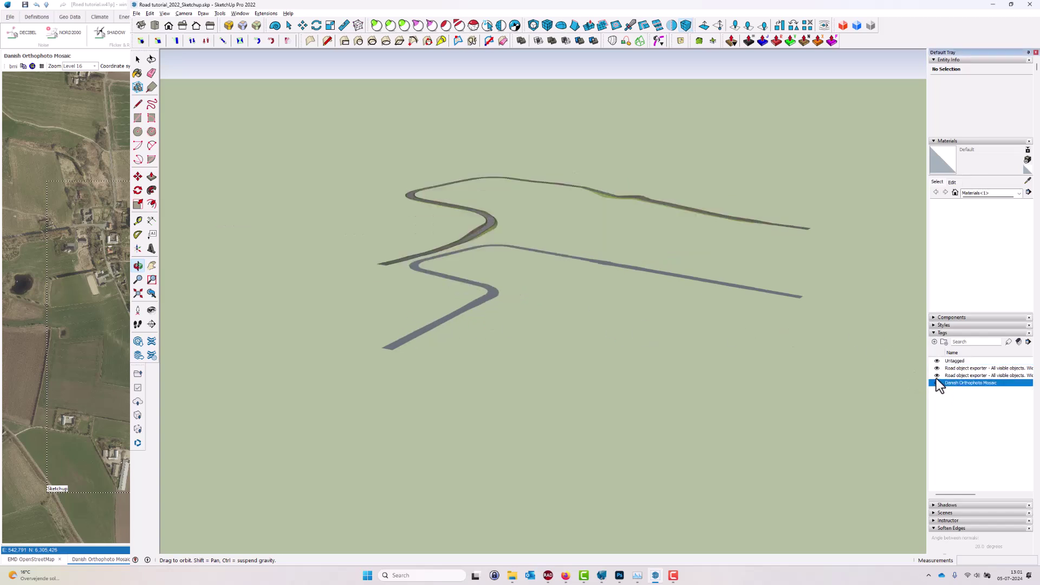
{"action": "left_click", "coordinate": [936, 378]}
{"action": "left_click_drag", "start_coordinate": [476, 225], "coordinate": [470, 181]}
{"action": "key", "text": "space"}
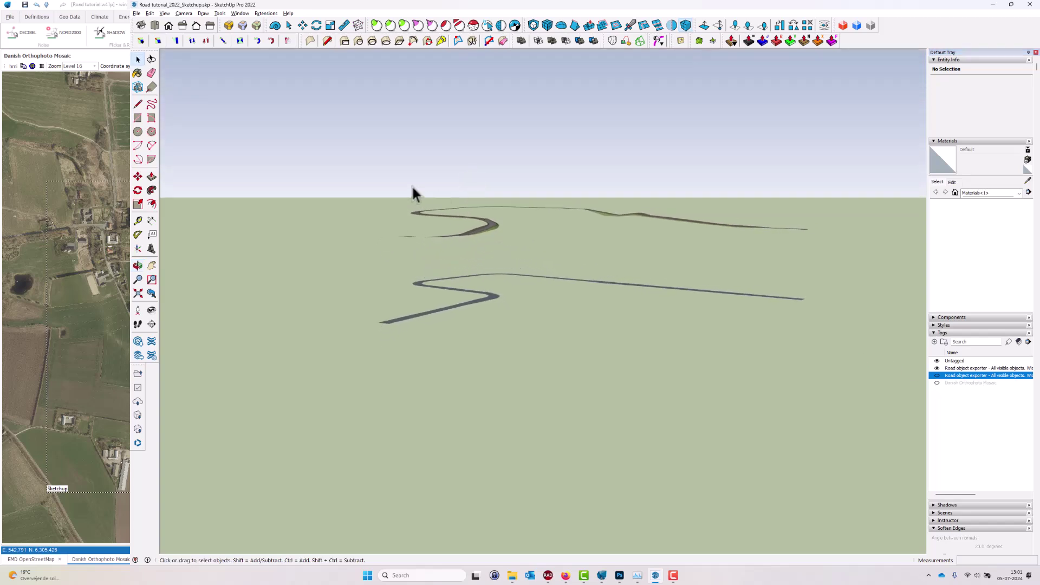
Step: Delete the re-exported road surface and its cut and fill slopes, keeping only the flat outline polygon
{"action": "left_click", "coordinate": [488, 230]}
{"action": "key", "text": "Delete"}
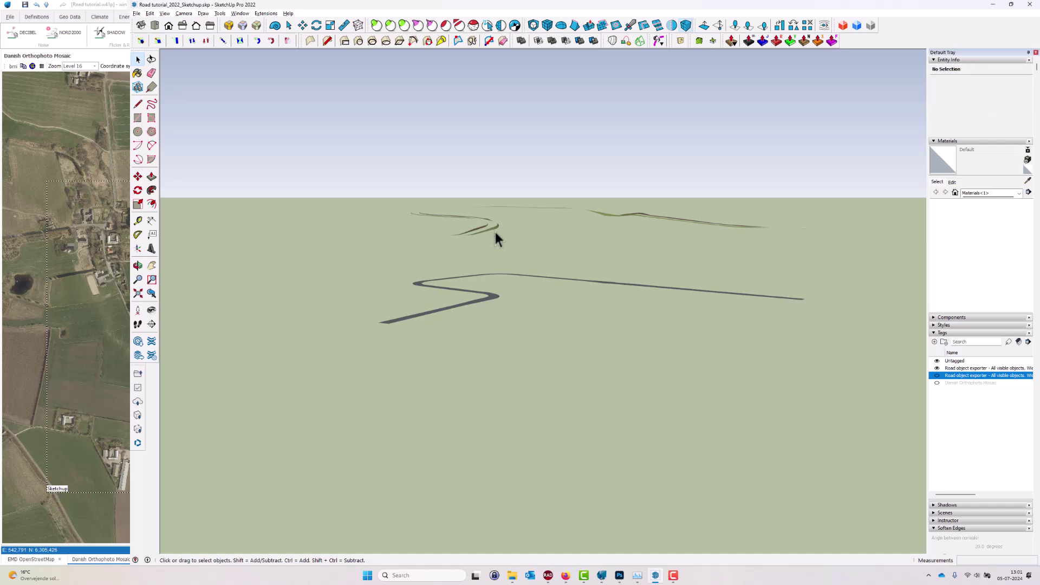
{"action": "left_click", "coordinate": [489, 229]}
{"action": "key", "text": "Delete"}
{"action": "left_click", "coordinate": [483, 228]}
{"action": "key", "text": "Delete"}
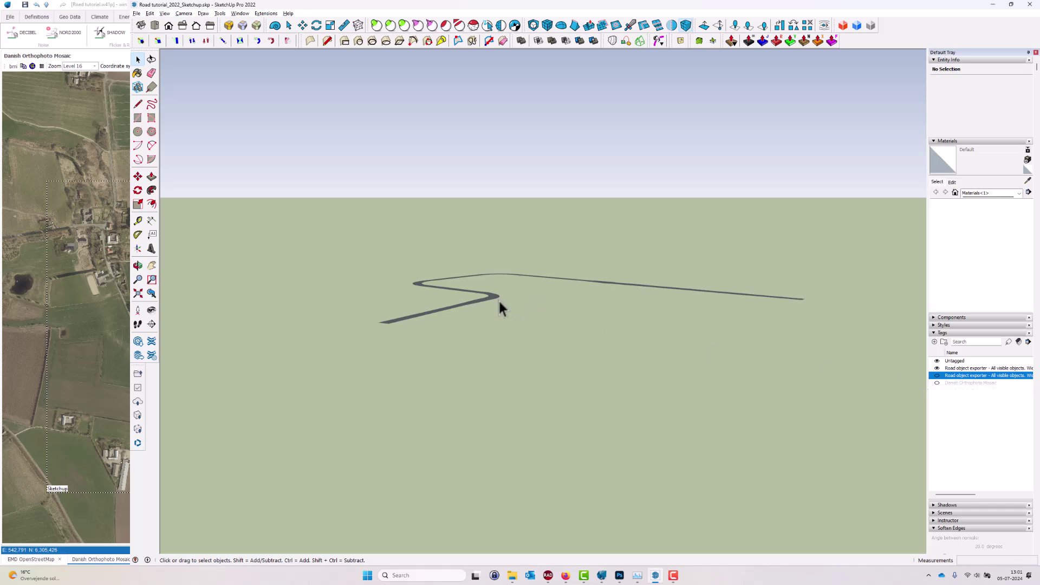
Step: Show the orthophoto terrain again and extrude the road outline polygon upward through it by about 86.55 m with Push/Pull
{"action": "left_click", "coordinate": [937, 383]}
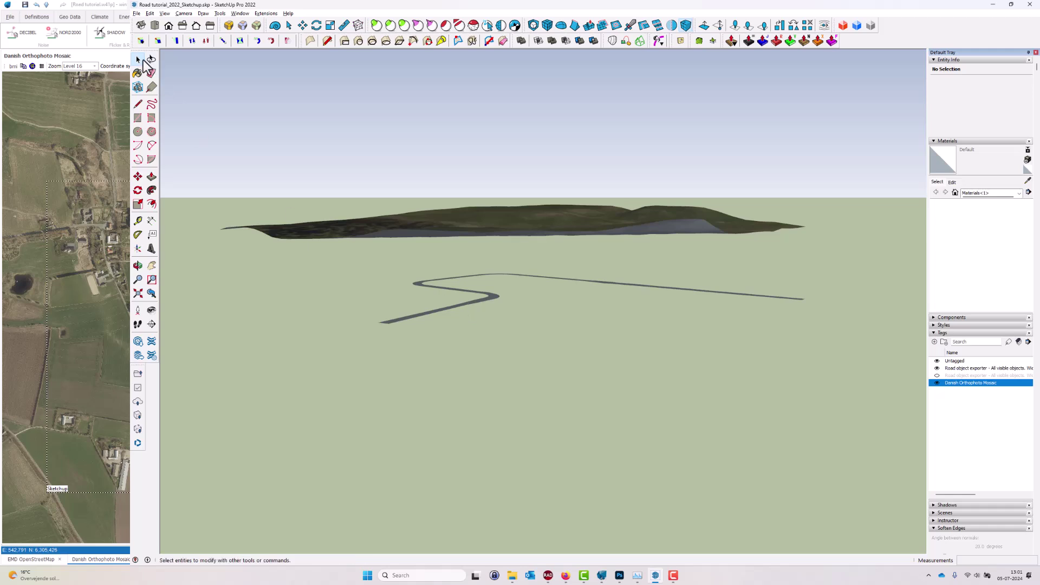
{"action": "left_click", "coordinate": [493, 300]}
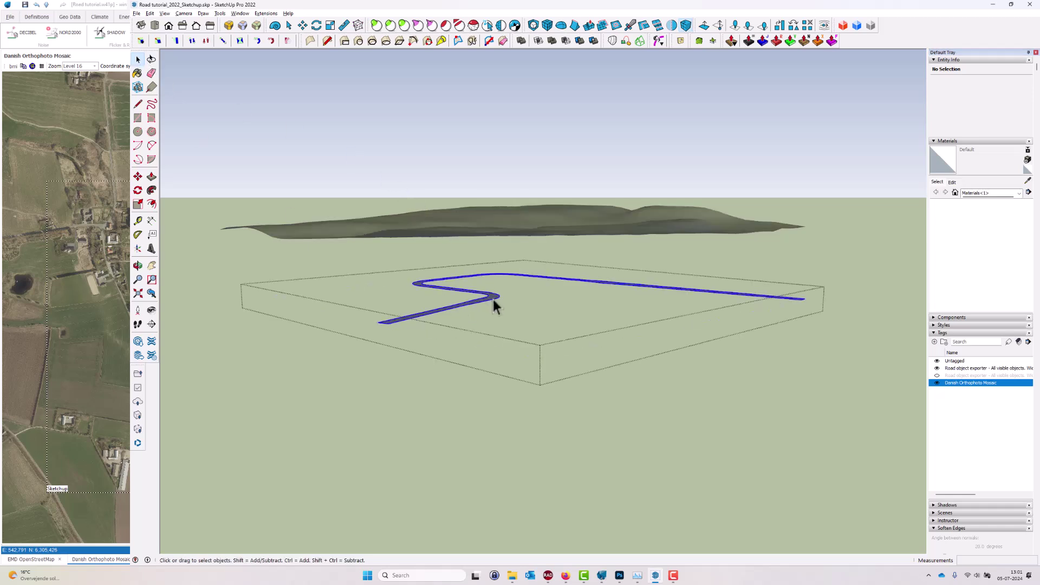
{"action": "left_click", "coordinate": [152, 176]}
{"action": "left_click", "coordinate": [494, 298]}
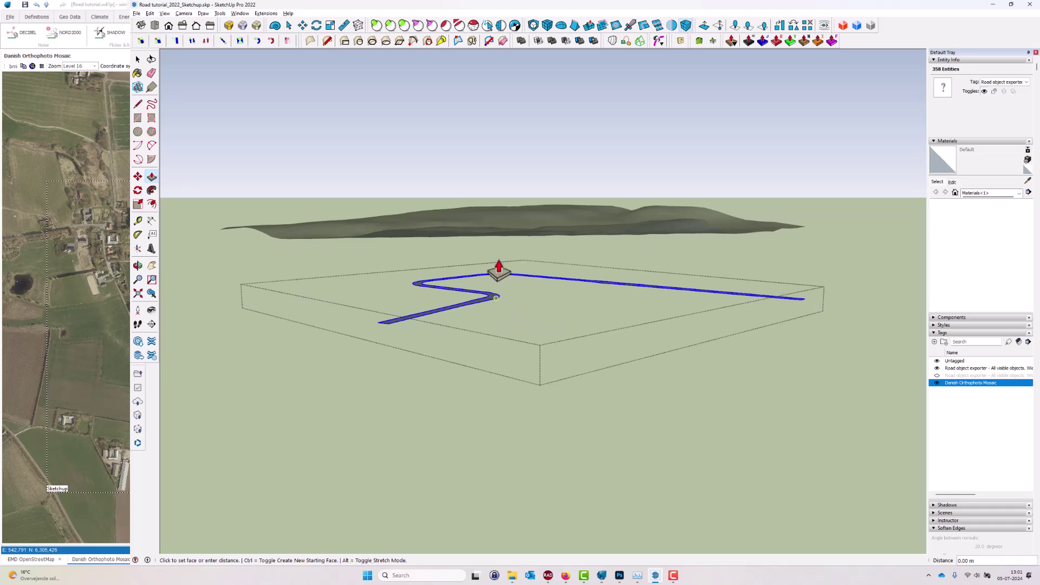
{"action": "left_click", "coordinate": [480, 159]}
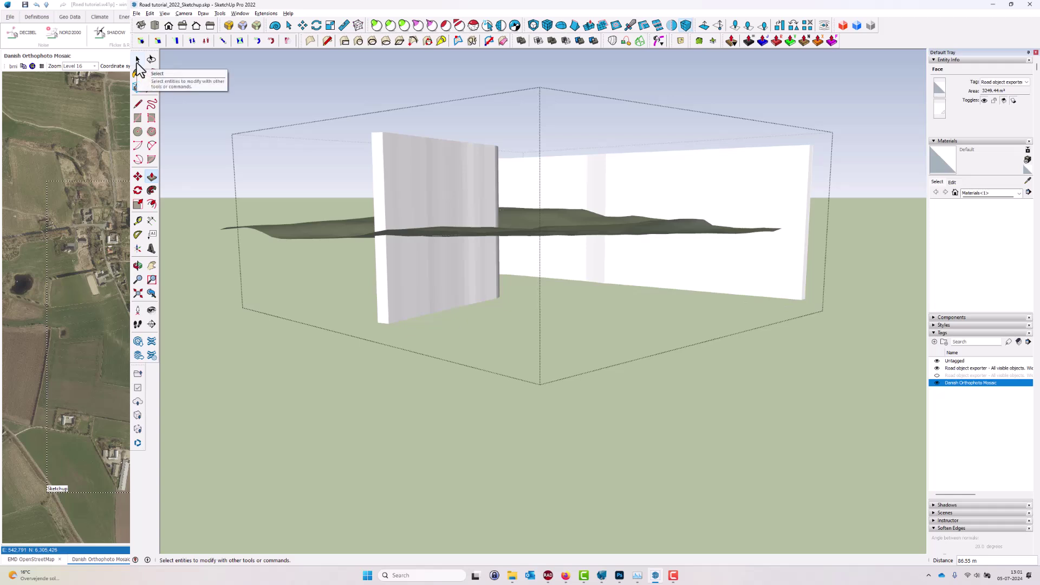
{"action": "left_click", "coordinate": [137, 60]}
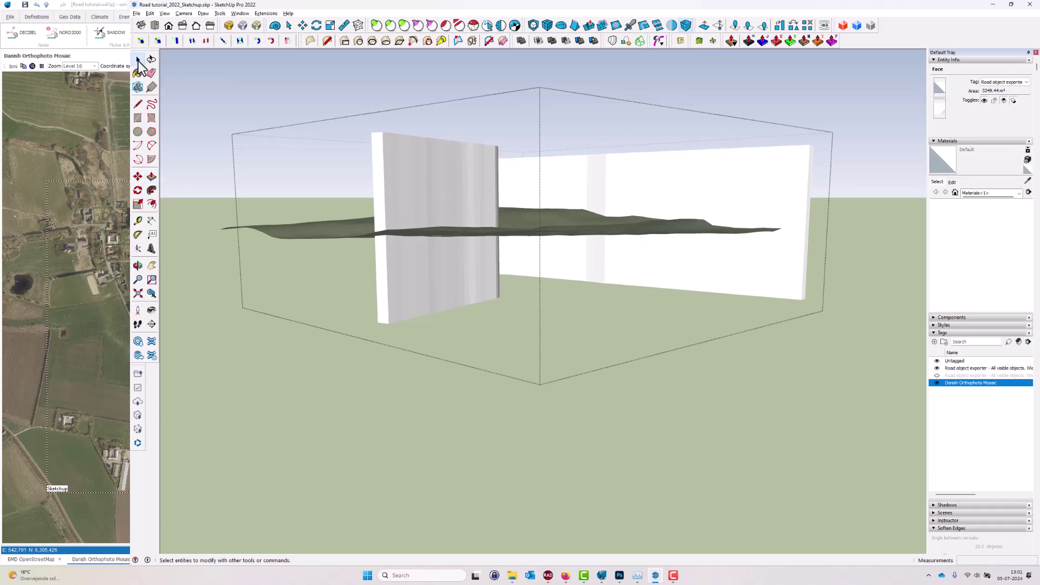
{"action": "left_click", "coordinate": [281, 97]}
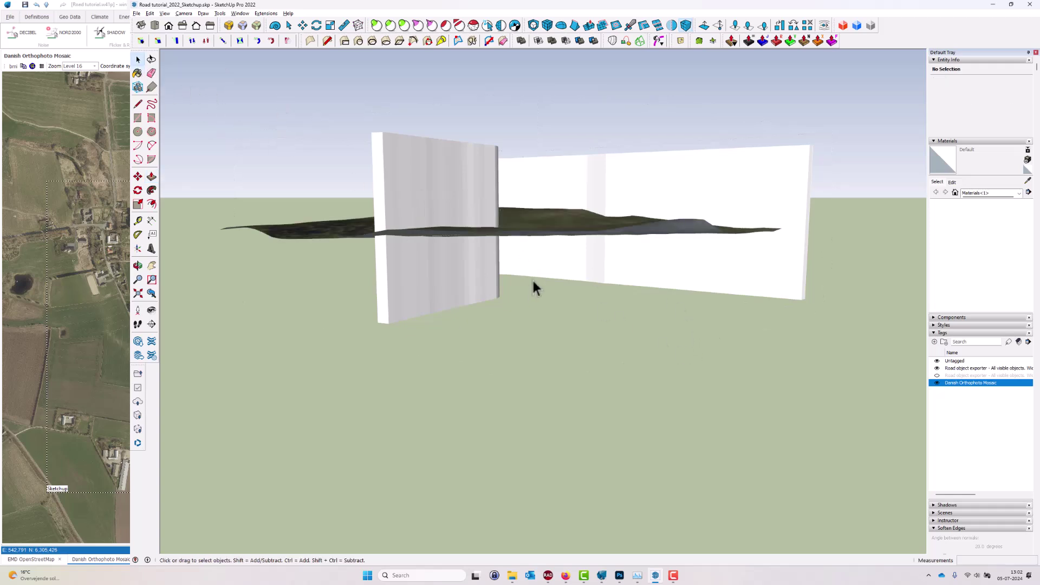
Step: Turn on edge display and hidden geometry so the terrain mesh and the extruded road outline show their edges
{"action": "left_click", "coordinate": [138, 265]}
{"action": "left_click_drag", "start_coordinate": [302, 239], "coordinate": [650, 255]}
{"action": "scroll", "coordinate": [650, 255], "scroll_direction": "up", "scroll_amount": 2}
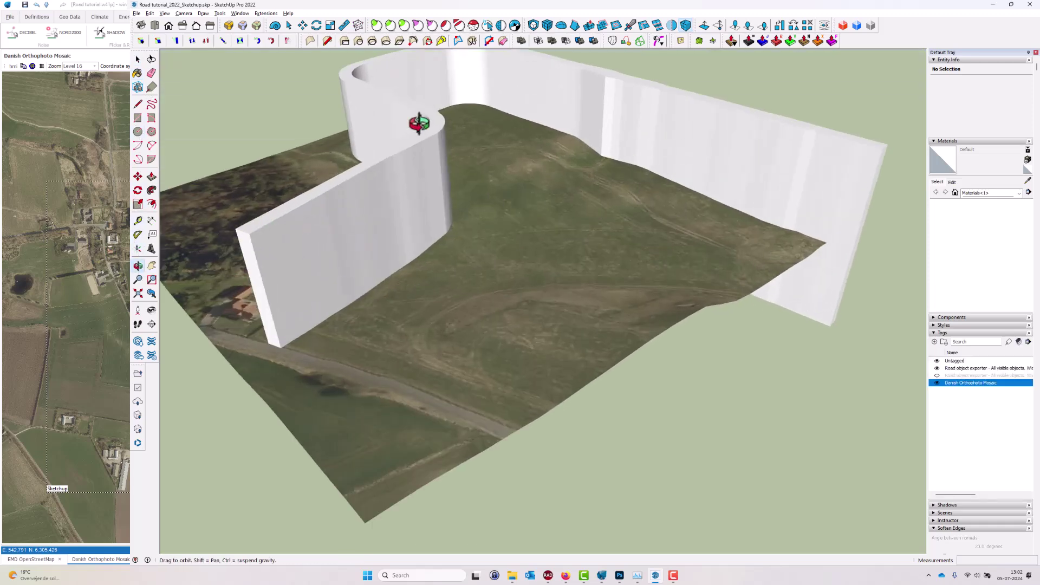
{"action": "scroll", "coordinate": [464, 232], "scroll_direction": "up", "scroll_amount": 2}
{"action": "left_click_drag", "start_coordinate": [464, 204], "coordinate": [547, 224]}
{"action": "left_click", "coordinate": [164, 13]}
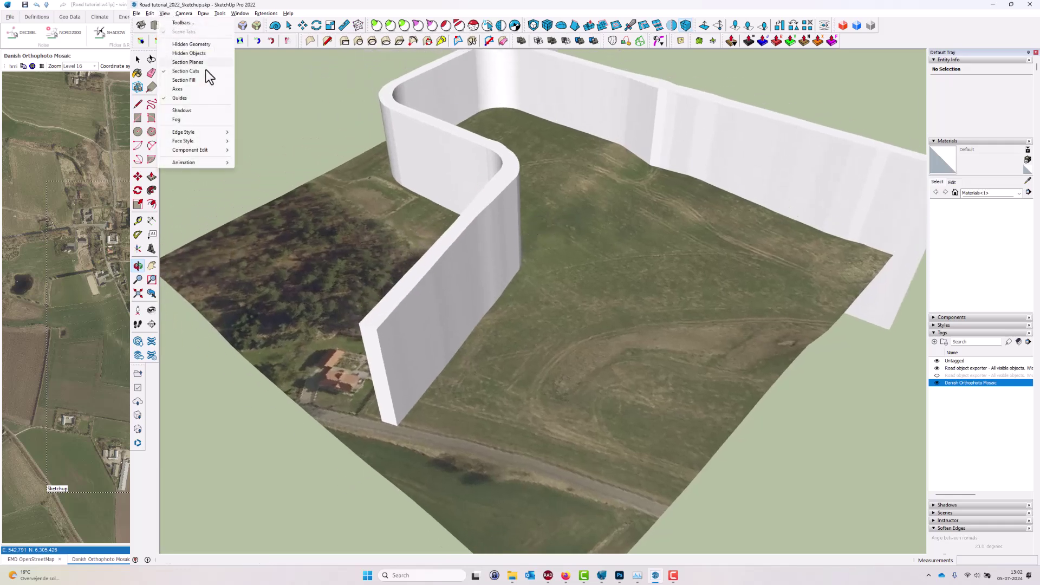
{"action": "mouse_move", "coordinate": [219, 134]}
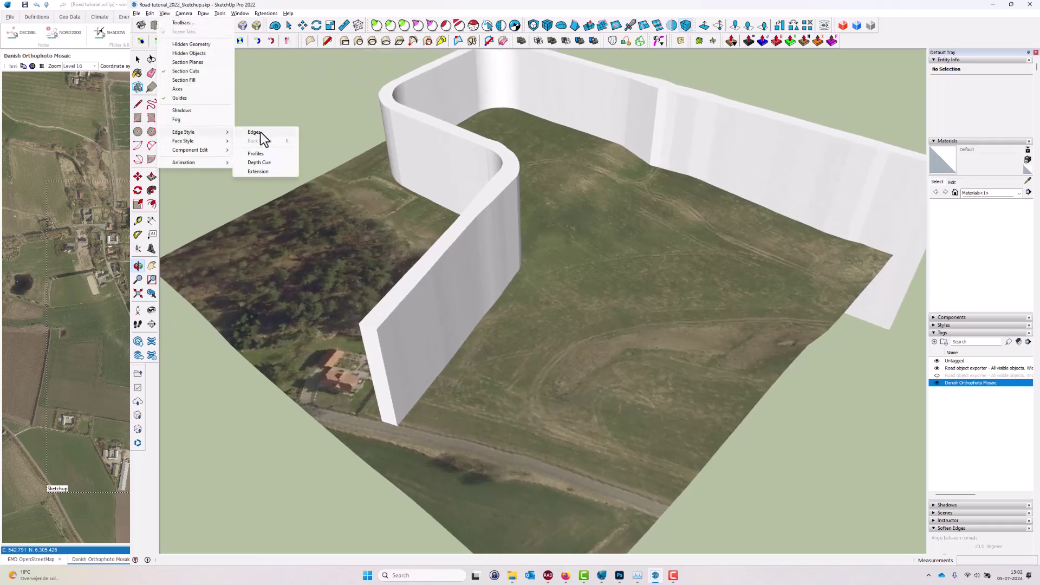
{"action": "left_click", "coordinate": [261, 132]}
{"action": "left_click", "coordinate": [165, 13]}
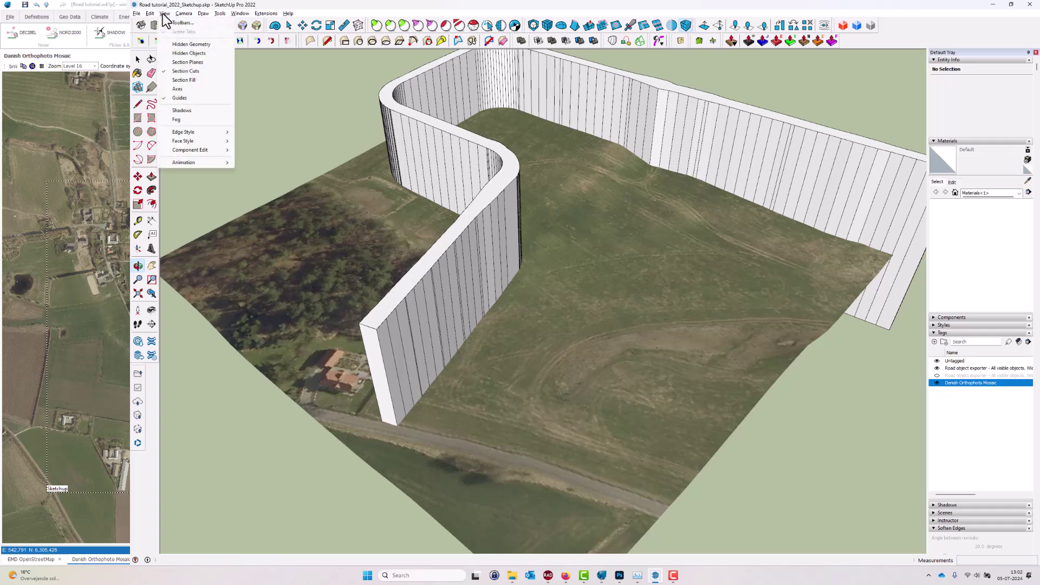
{"action": "left_click", "coordinate": [190, 44]}
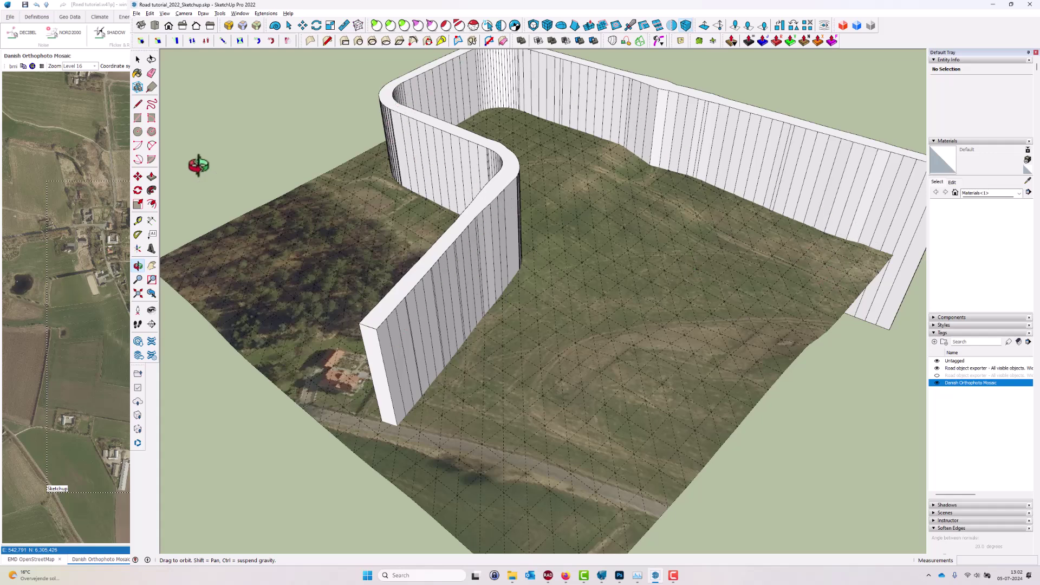
Step: Unlock the orthophoto terrain group and open it for editing
{"action": "left_click", "coordinate": [137, 59]}
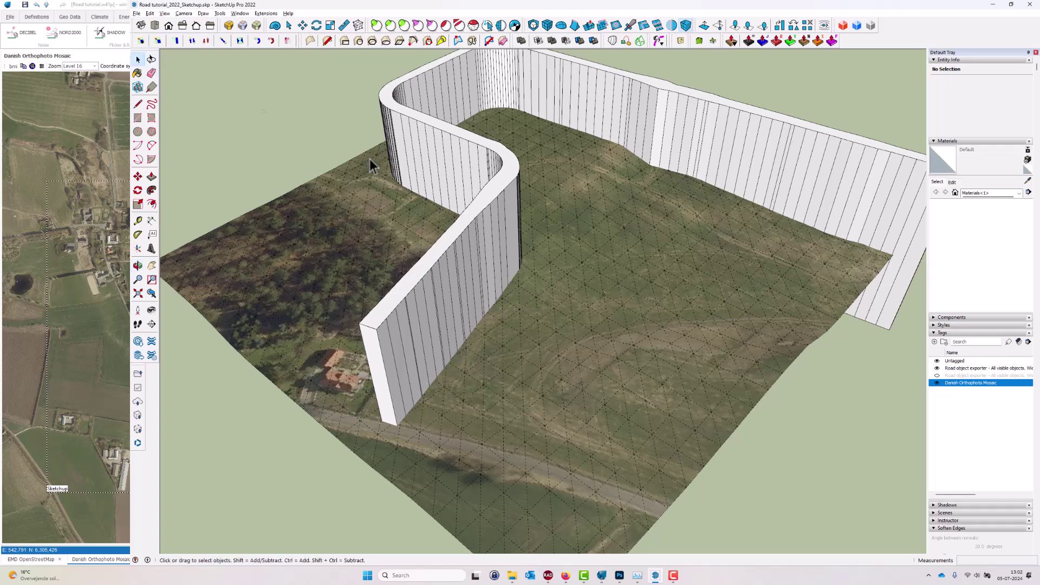
{"action": "left_click", "coordinate": [576, 251]}
{"action": "right_click", "coordinate": [584, 229]}
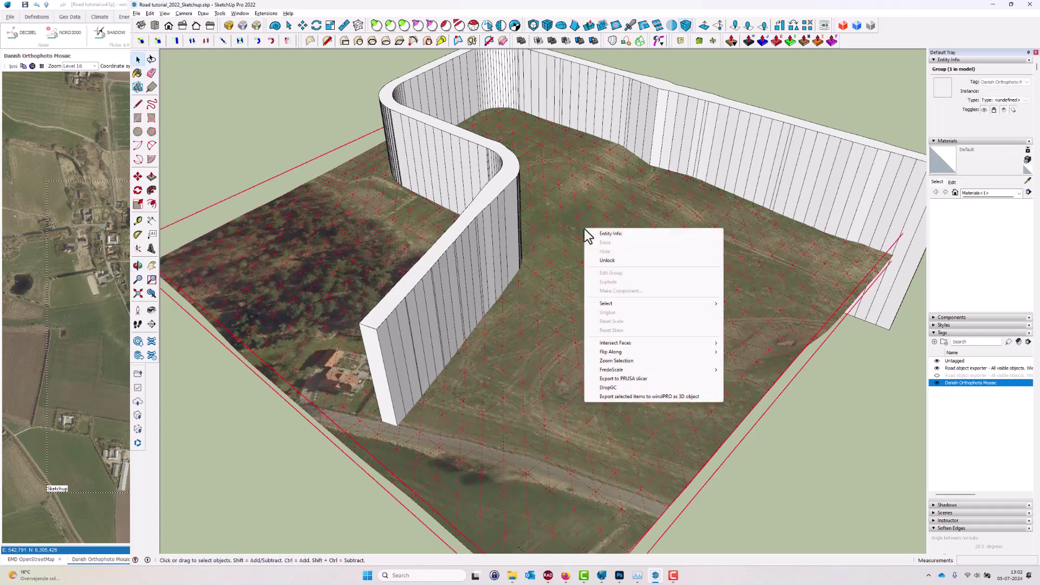
{"action": "left_click", "coordinate": [607, 261]}
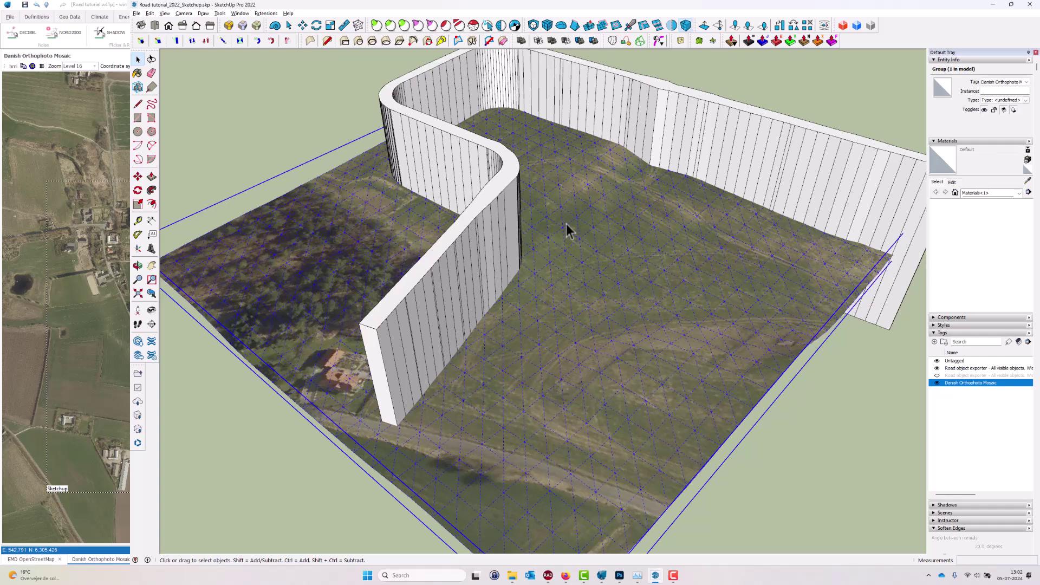
{"action": "key", "text": "Escape"}
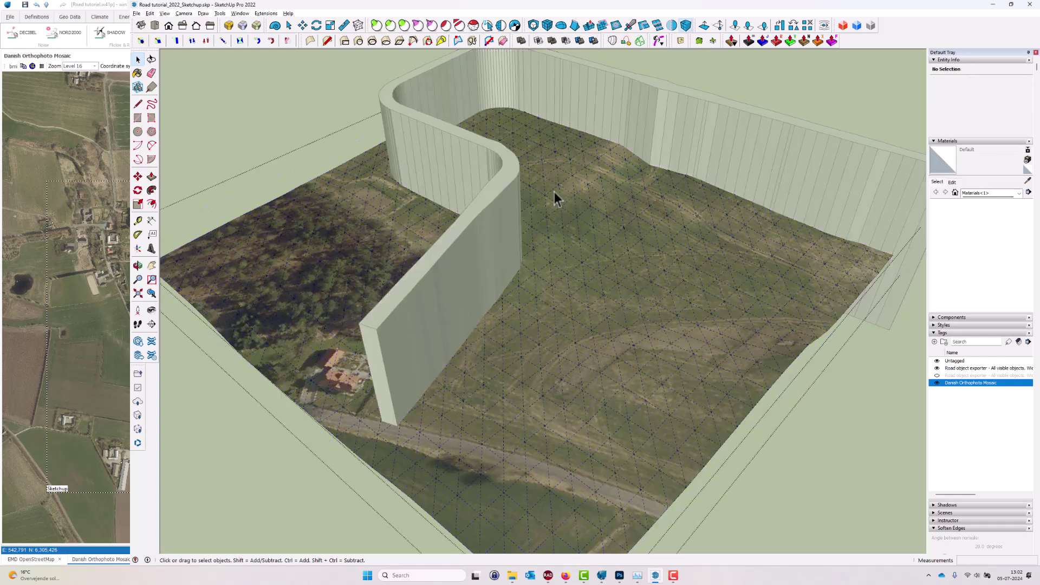
Step: Select the whole terrain mesh inside the group and intersect its faces with the model
{"action": "triple_click", "coordinate": [554, 192]}
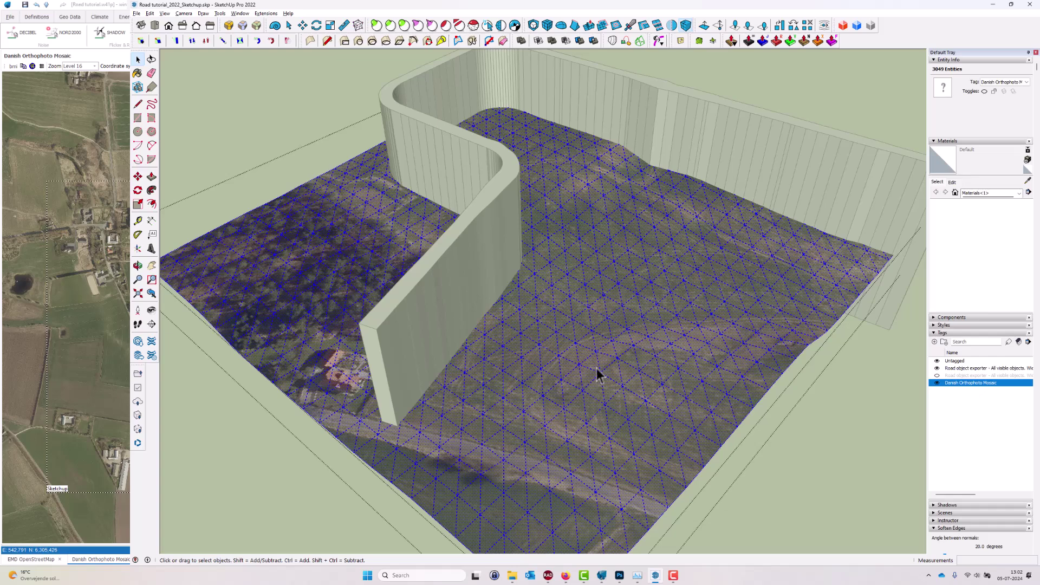
{"action": "right_click", "coordinate": [558, 236]}
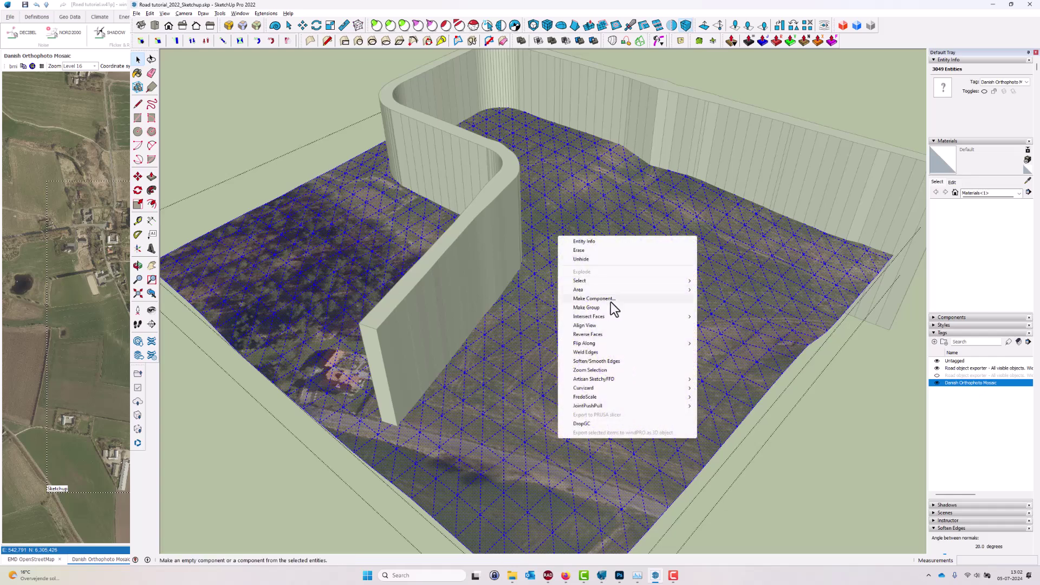
{"action": "mouse_move", "coordinate": [631, 316]}
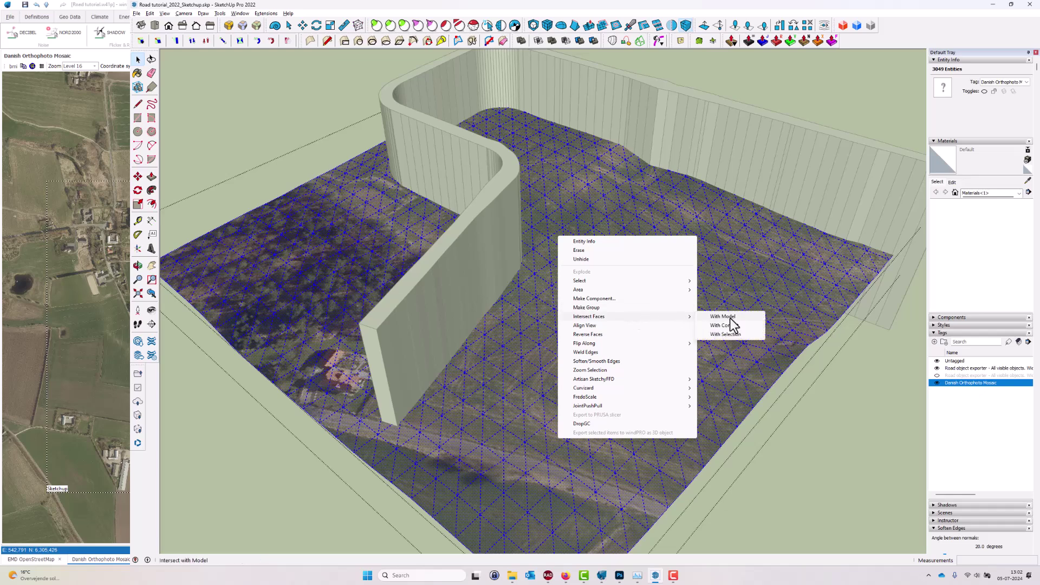
{"action": "left_click", "coordinate": [718, 315]}
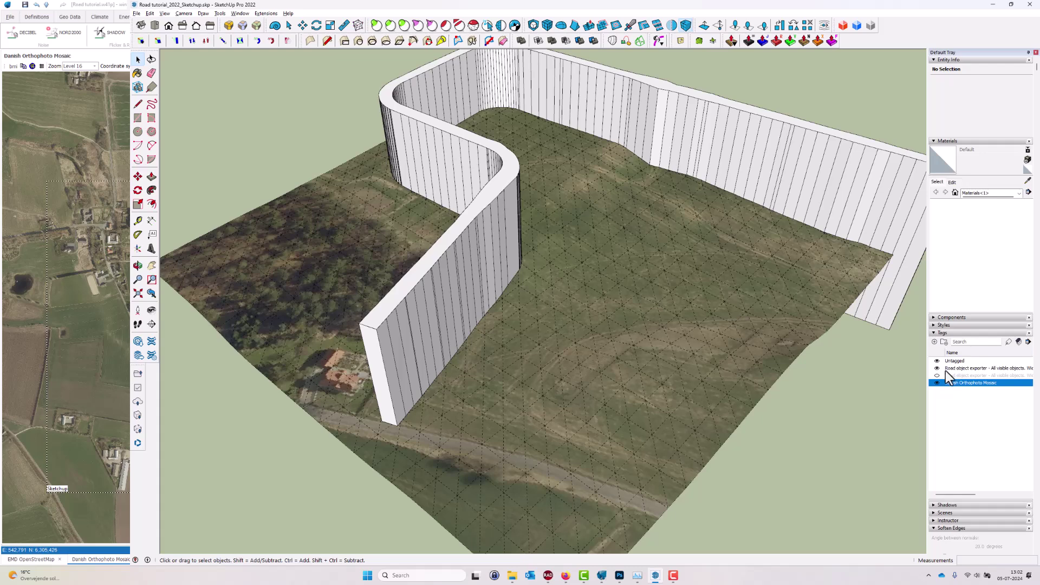
Step: Hide the extruded road outline's tag and turn off hidden geometry
{"action": "left_click", "coordinate": [936, 369]}
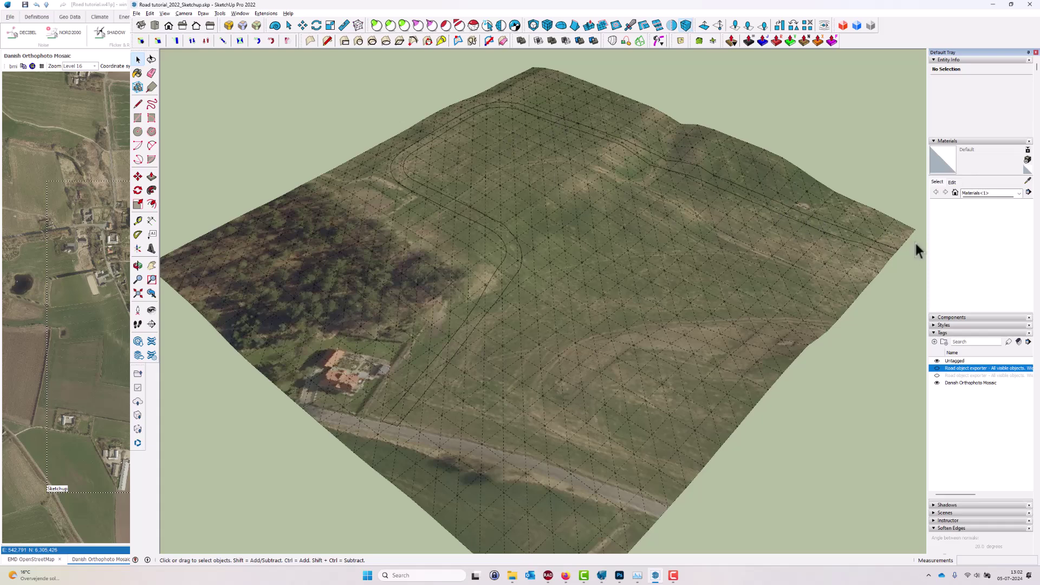
{"action": "left_click", "coordinate": [164, 14]}
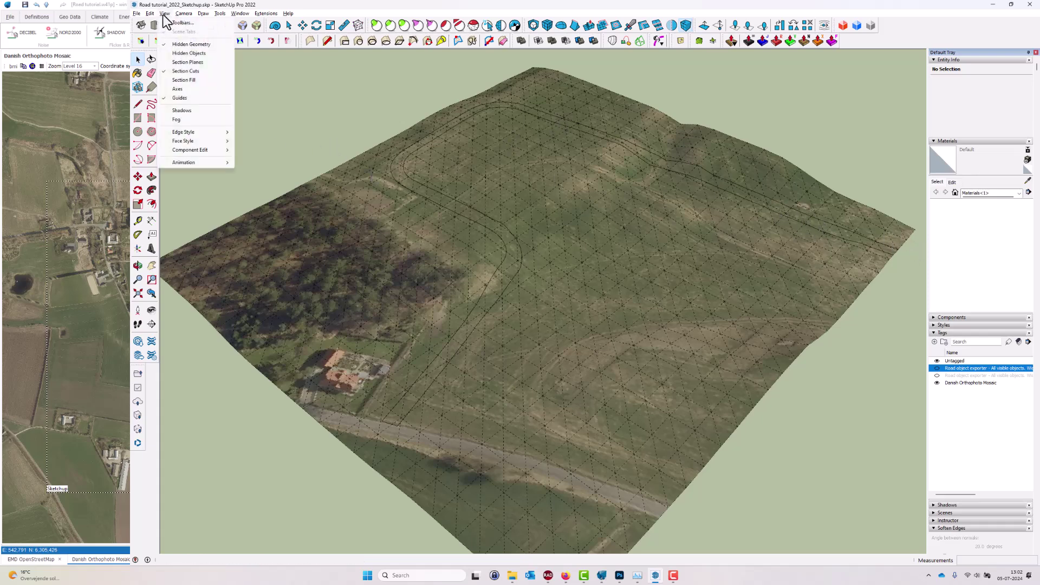
{"action": "left_click", "coordinate": [186, 45]}
Step: Delete the road-shaped strip of surface inside the terrain group and leave the group
{"action": "left_click", "coordinate": [465, 213]}
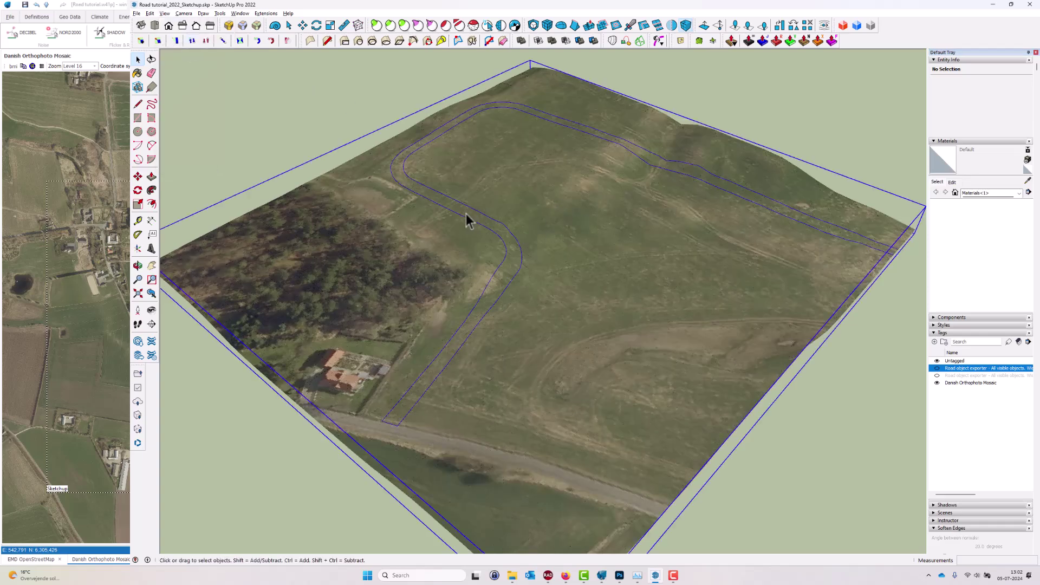
{"action": "double_click", "coordinate": [463, 213]}
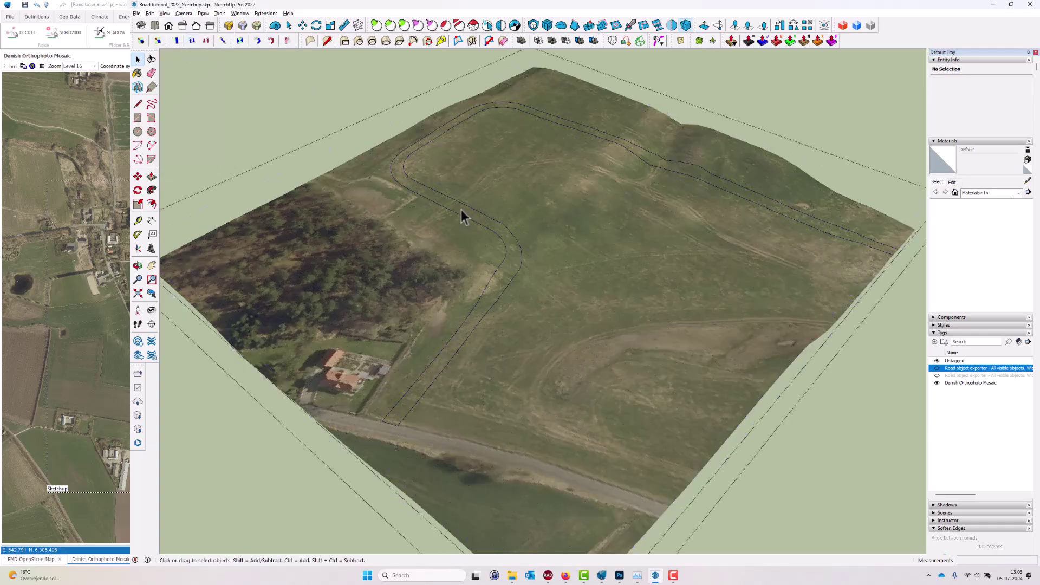
{"action": "left_click", "coordinate": [461, 212]}
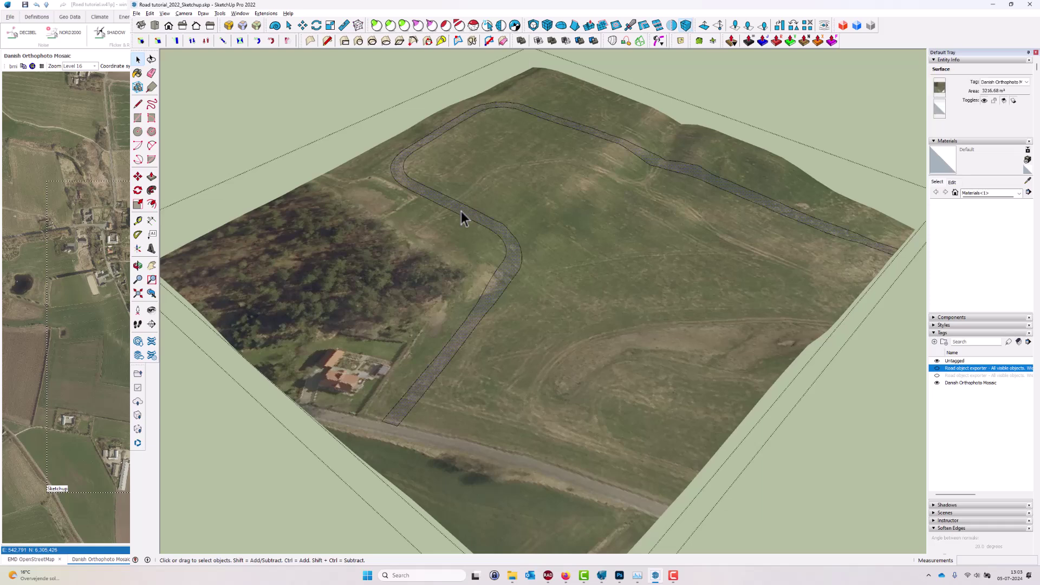
{"action": "key", "text": "Delete"}
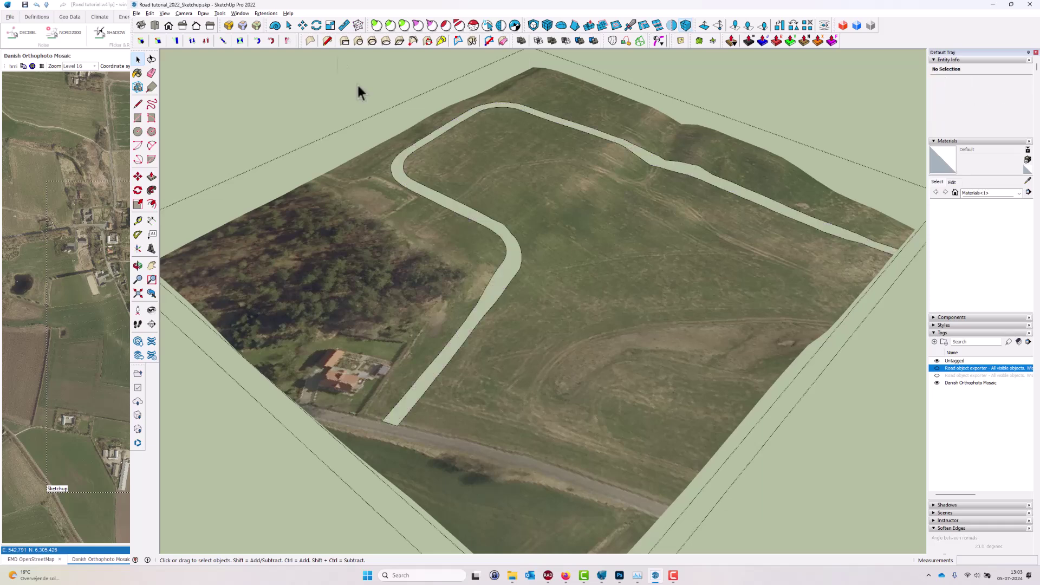
{"action": "left_click", "coordinate": [346, 96]}
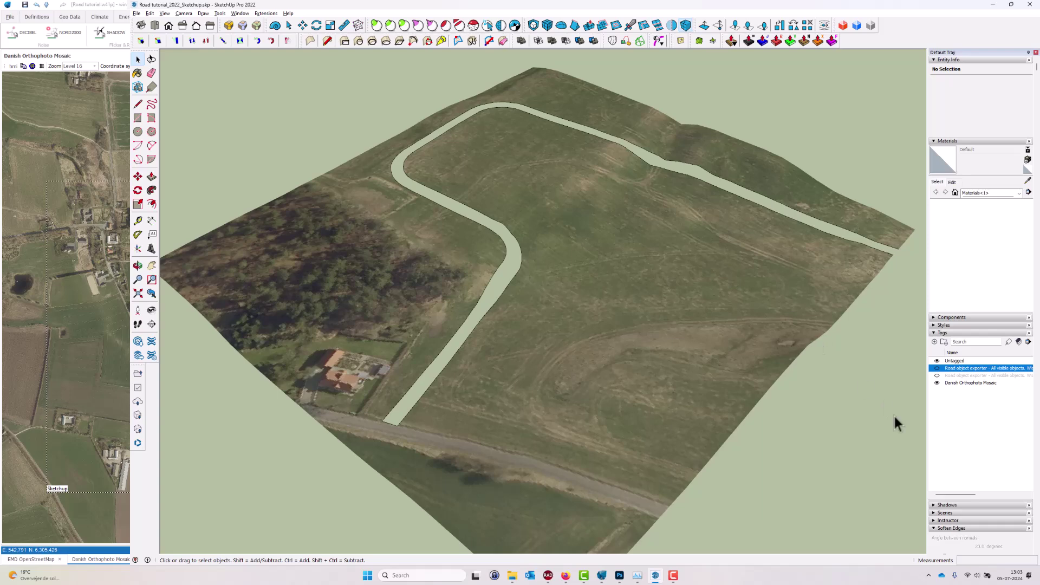
Step: Show the earlier road export in the cut terrain and turn off edge display
{"action": "left_click", "coordinate": [937, 375]}
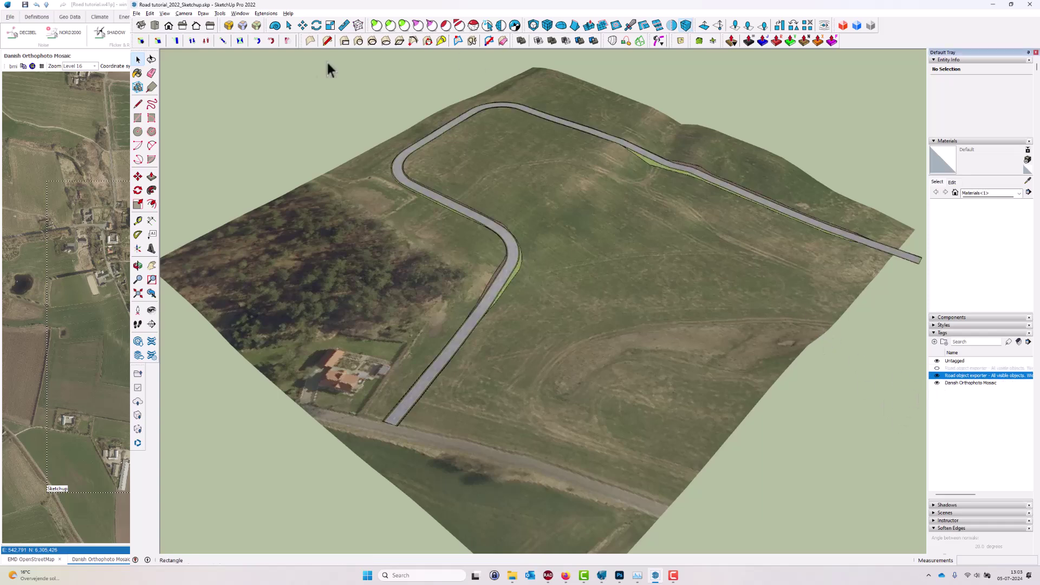
{"action": "left_click", "coordinate": [137, 265]}
{"action": "left_click_drag", "start_coordinate": [559, 309], "coordinate": [634, 241]}
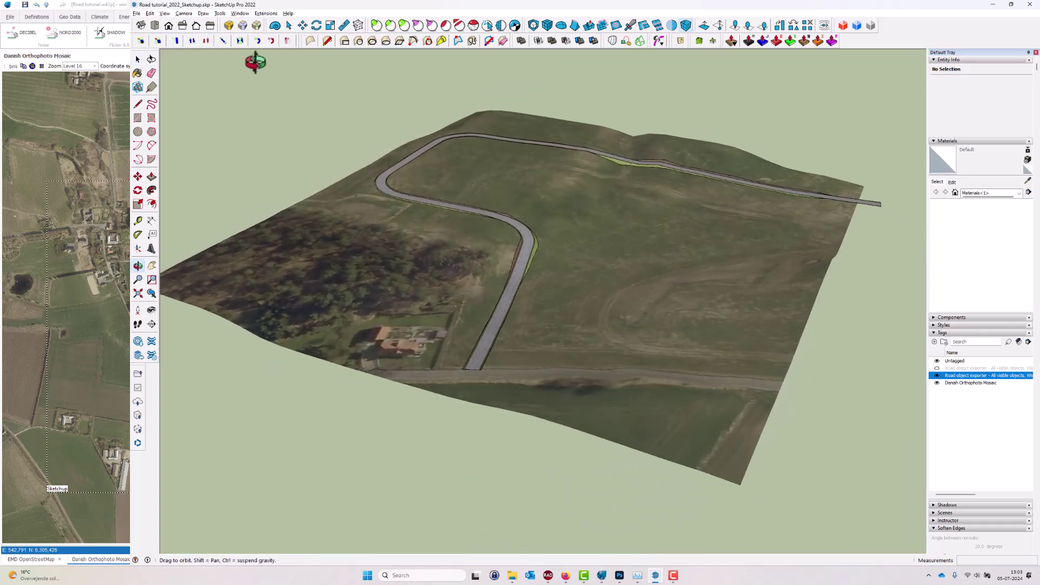
{"action": "left_click", "coordinate": [165, 13]}
{"action": "mouse_move", "coordinate": [200, 132]}
{"action": "left_click", "coordinate": [255, 132]}
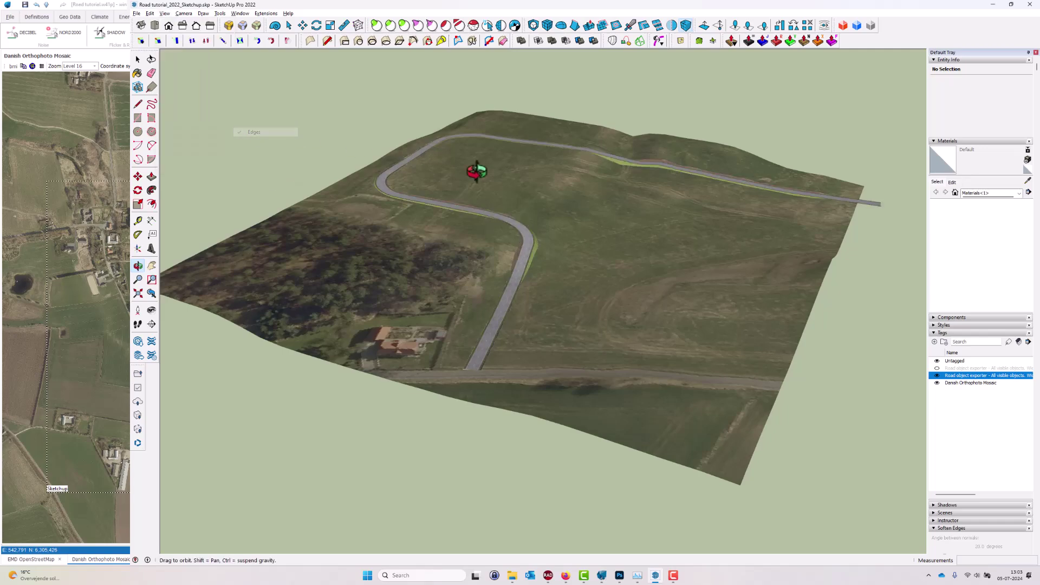
{"action": "scroll", "coordinate": [571, 255], "scroll_direction": "up", "scroll_amount": 5}
{"action": "scroll", "coordinate": [314, 272], "scroll_direction": "up", "scroll_amount": 3}
{"action": "left_click_drag", "start_coordinate": [314, 272], "coordinate": [545, 177]}
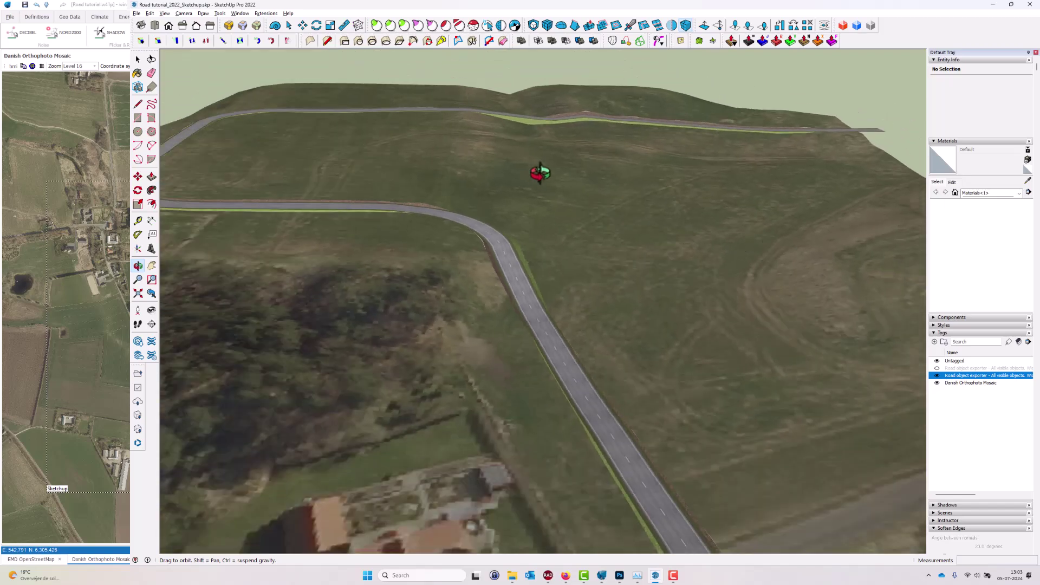
{"action": "left_click_drag", "start_coordinate": [554, 108], "coordinate": [457, 329]}
{"action": "left_click_drag", "start_coordinate": [810, 325], "coordinate": [519, 271]}
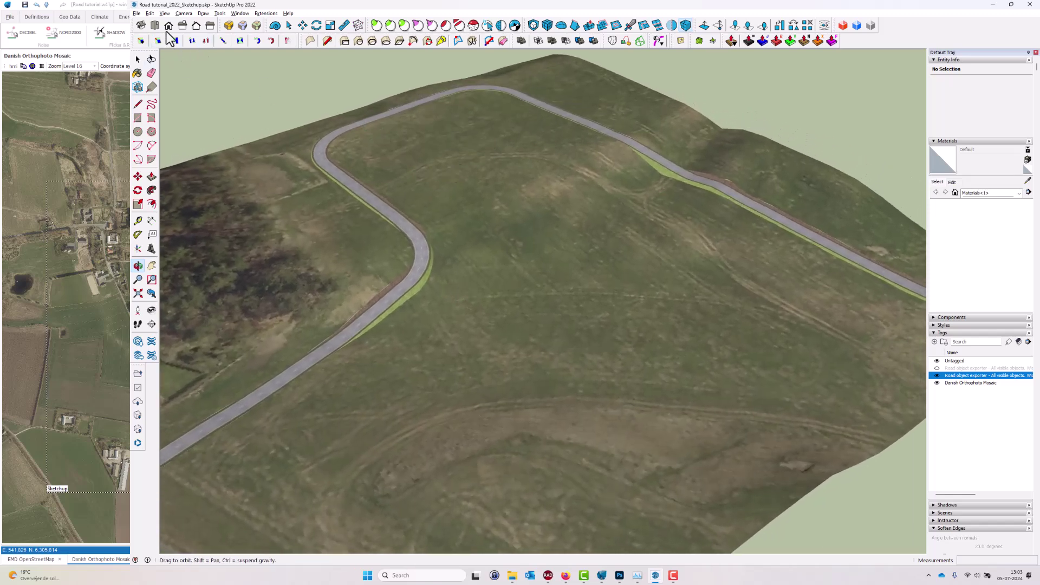
Step: Select the cut terrain group, switch to windPRO and make Road the active object layer
{"action": "left_click", "coordinate": [138, 59]}
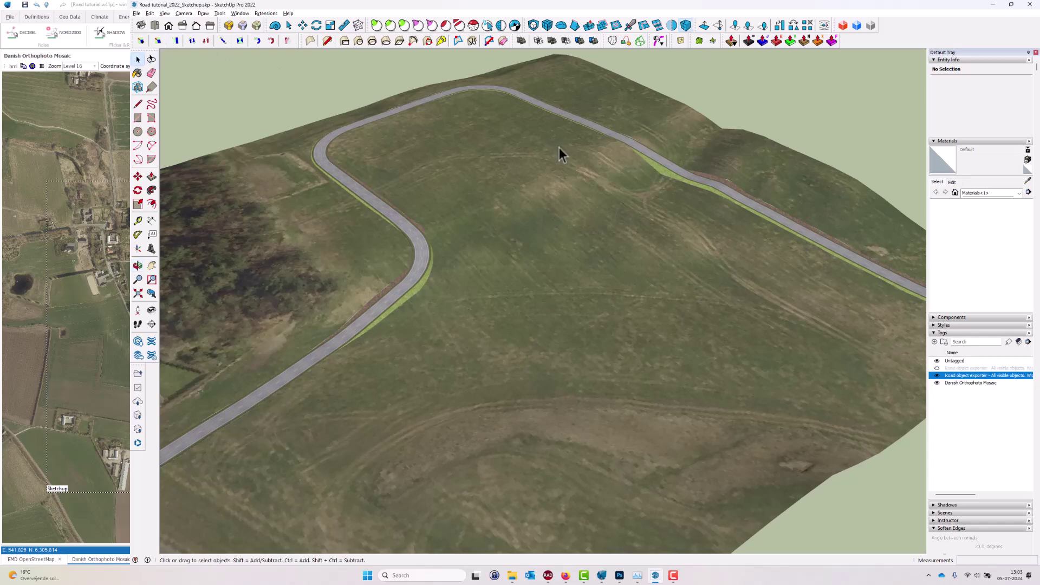
{"action": "left_click", "coordinate": [491, 159]}
{"action": "scroll", "coordinate": [582, 139], "scroll_direction": "down", "scroll_amount": 1}
{"action": "scroll", "coordinate": [582, 140], "scroll_direction": "down", "scroll_amount": 3}
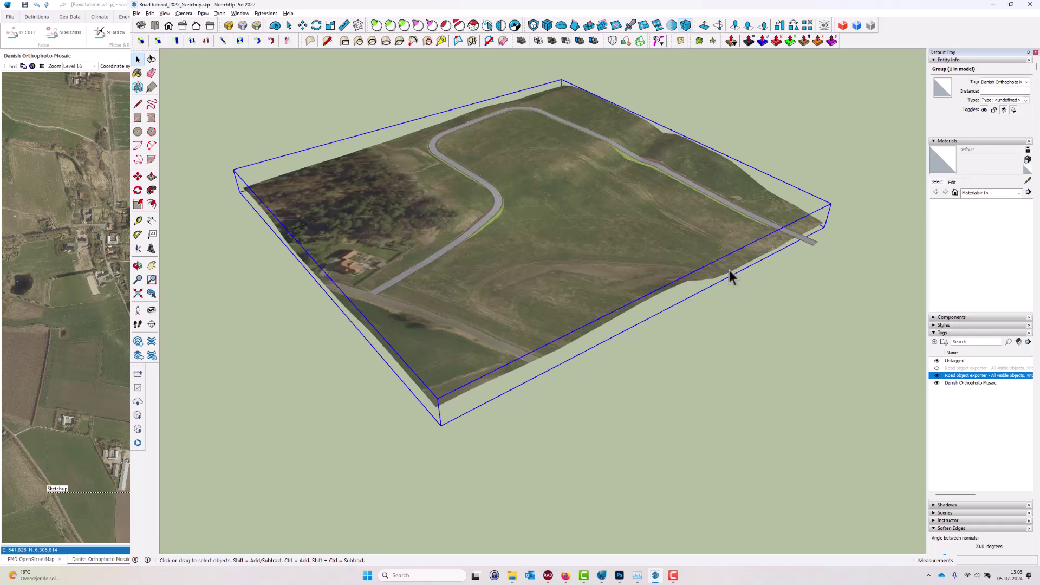
{"action": "right_click", "coordinate": [606, 228]}
{"action": "left_click", "coordinate": [90, 95]}
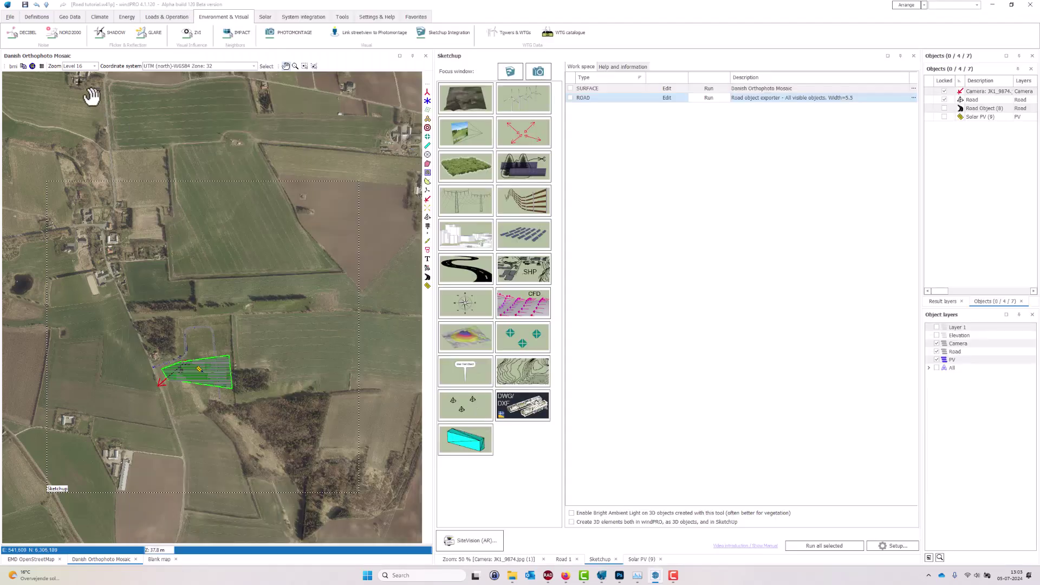
{"action": "left_click", "coordinate": [952, 352]}
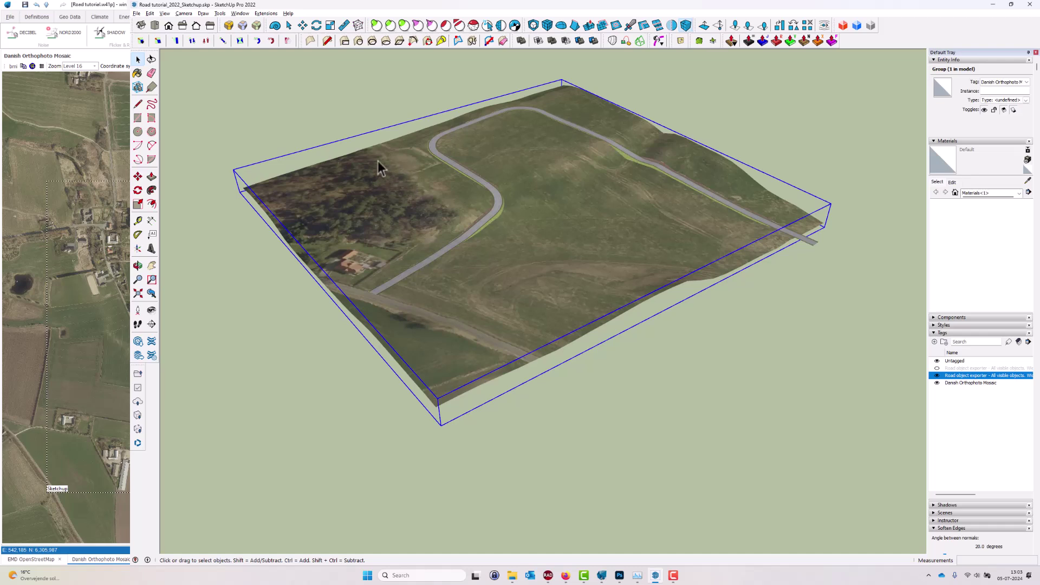
Step: Export the selected terrain group from SketchUp to windPRO as a 3D object and locate it on the windPRO map
{"action": "right_click", "coordinate": [378, 161]}
{"action": "left_click", "coordinate": [447, 336]}
{"action": "left_click", "coordinate": [126, 145]}
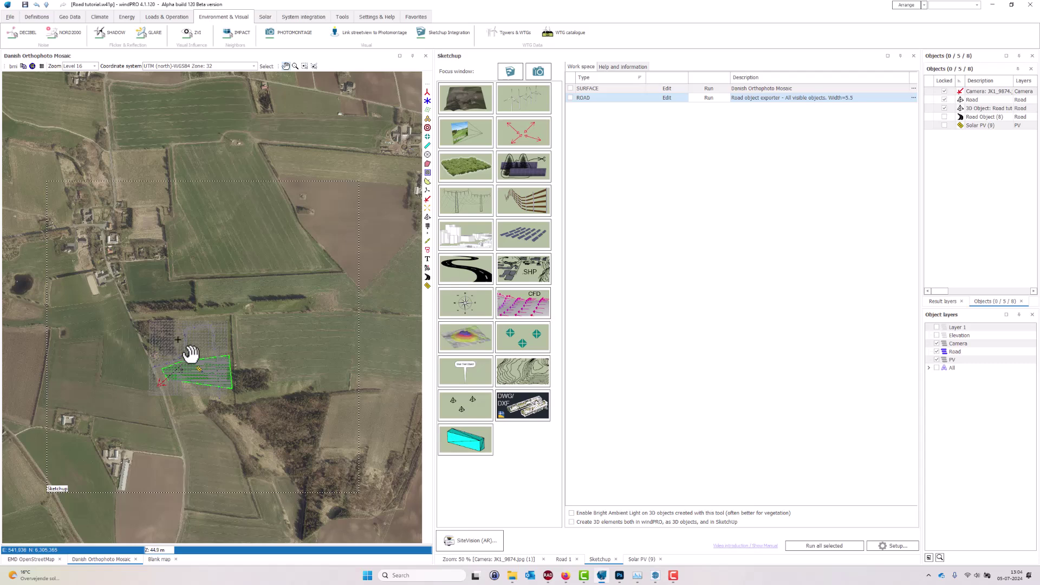
{"action": "scroll", "coordinate": [190, 353], "scroll_direction": "up", "scroll_amount": 1}
{"action": "scroll", "coordinate": [190, 353], "scroll_direction": "up", "scroll_amount": 1}
{"action": "left_click_drag", "start_coordinate": [262, 312], "coordinate": [255, 158]}
Step: Rename the imported terrain 3D object as Mask
{"action": "left_click", "coordinate": [980, 109]}
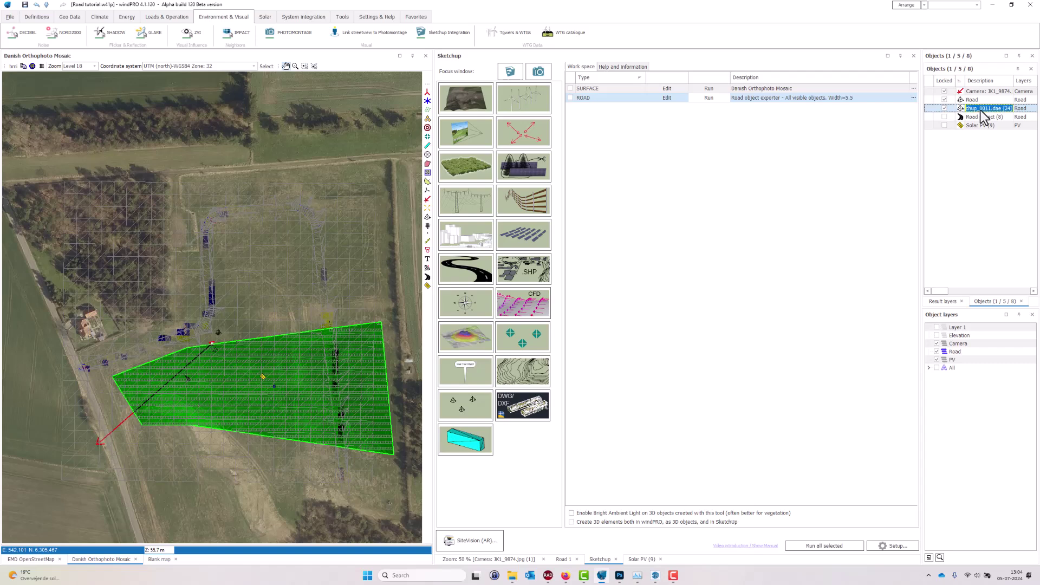
{"action": "type", "text": "Mask"}
{"action": "key", "text": "Return"}
Step: Make the Mask 3D object a masking object and turn off its wireframe on both the map and the photomontage
{"action": "double_click", "coordinate": [962, 109]}
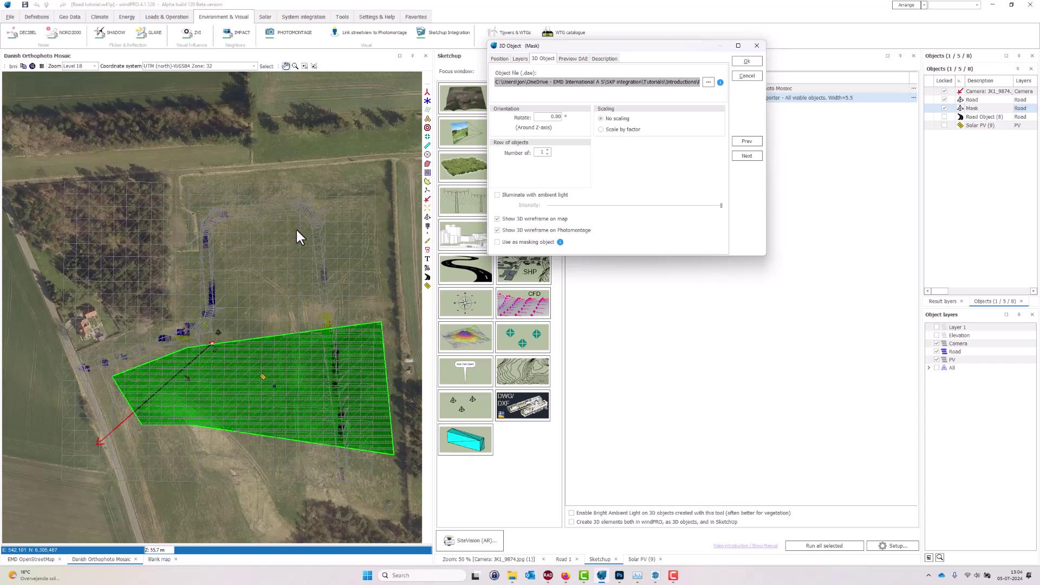
{"action": "key", "text": "alt+Tab"}
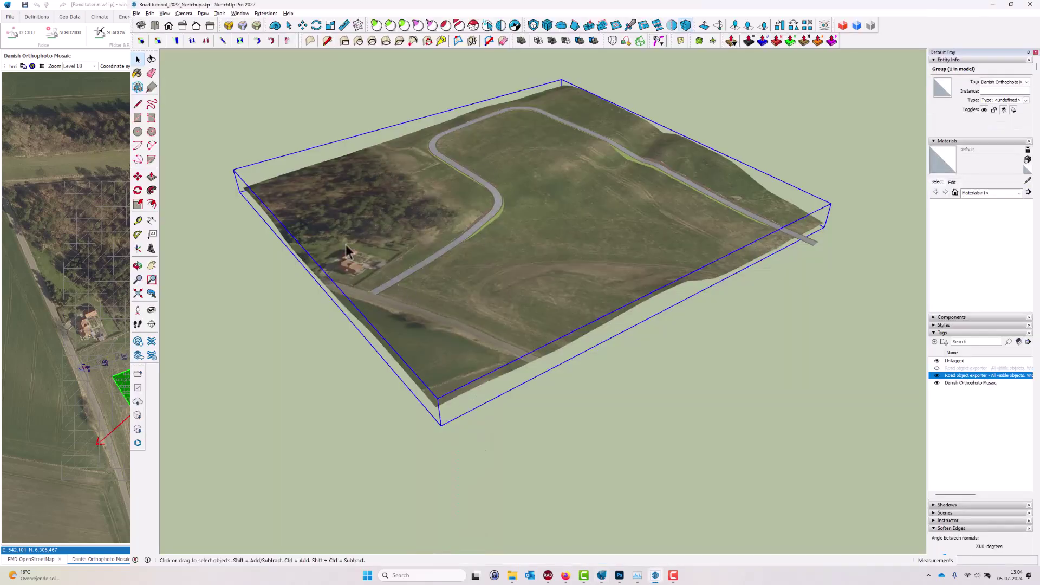
{"action": "key", "text": "alt+Tab"}
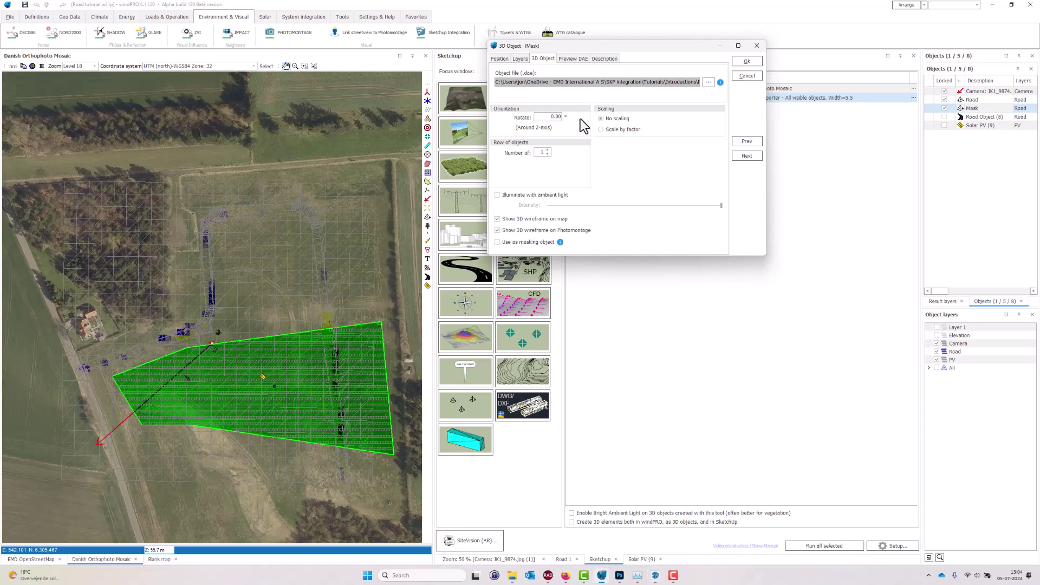
{"action": "left_click", "coordinate": [497, 242]}
{"action": "mouse_move", "coordinate": [560, 243]}
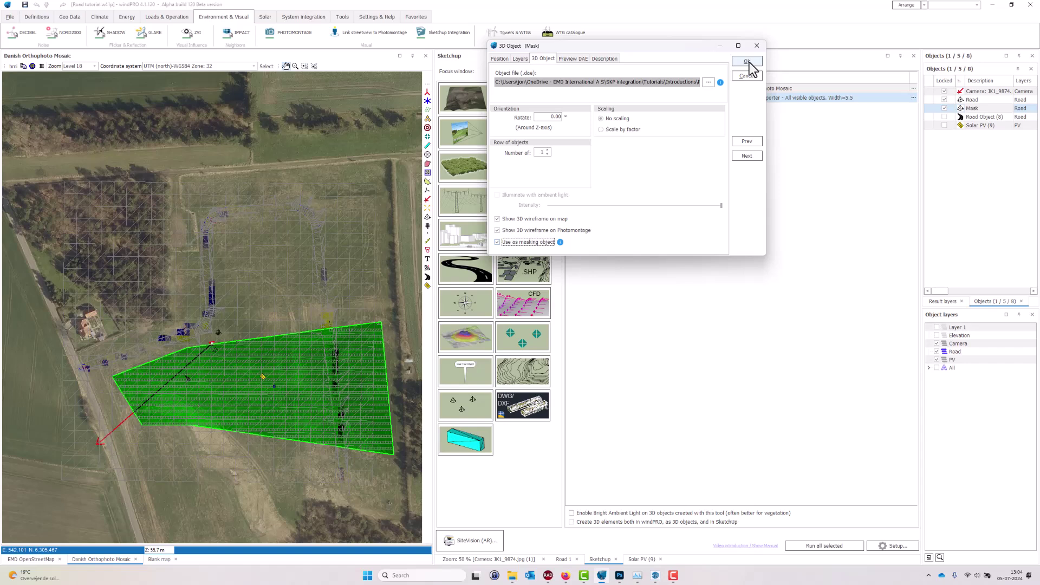
{"action": "left_click", "coordinate": [497, 230]}
{"action": "left_click", "coordinate": [497, 219]}
{"action": "left_click", "coordinate": [750, 63]}
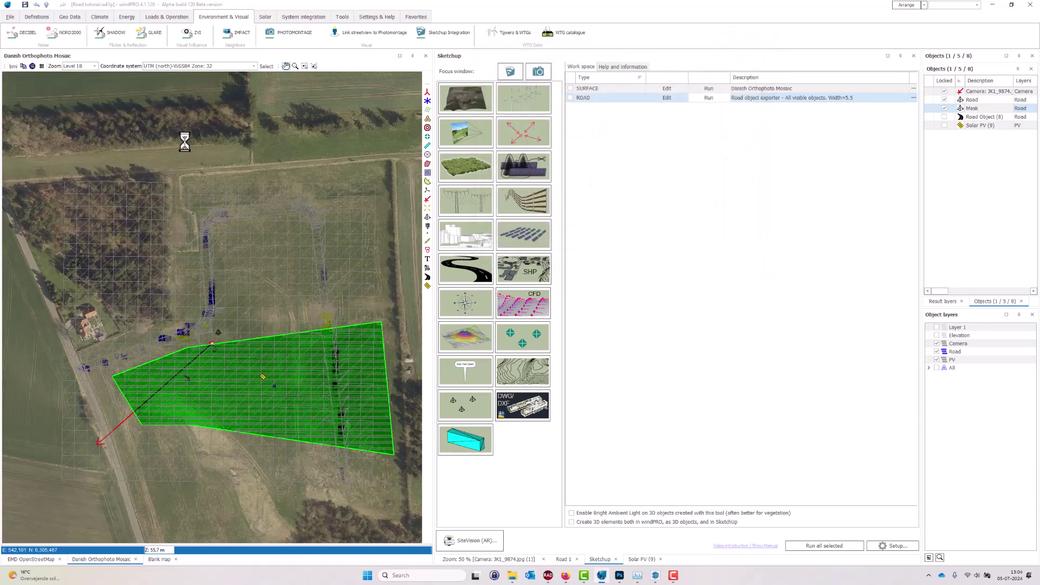
{"action": "left_click_drag", "start_coordinate": [260, 288], "coordinate": [267, 243]}
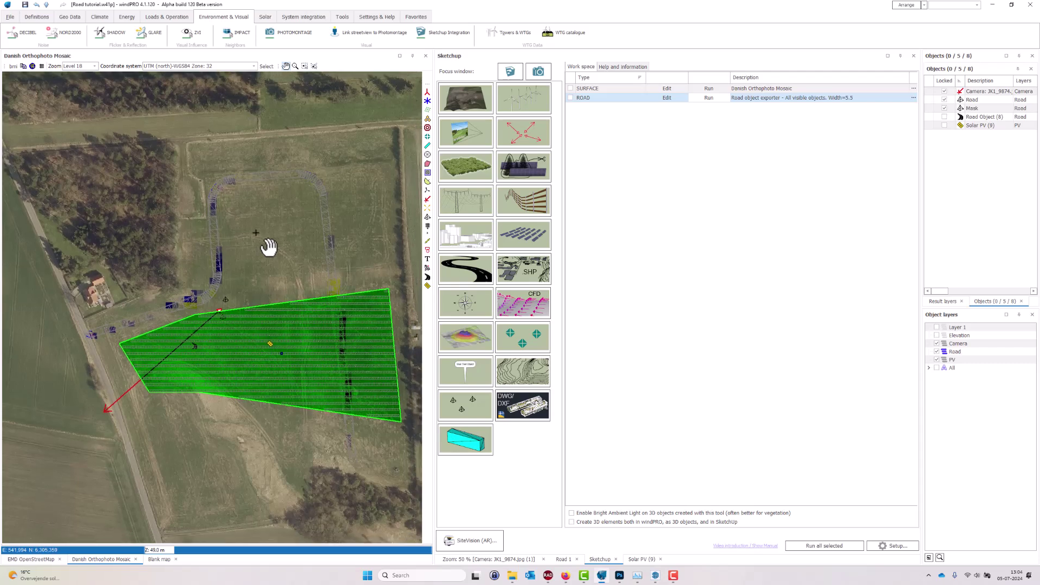
Step: Turn off Auto erase in the JK1_9874.jpg camera photomontage and render it with the terrain mask
{"action": "left_click", "coordinate": [510, 559]}
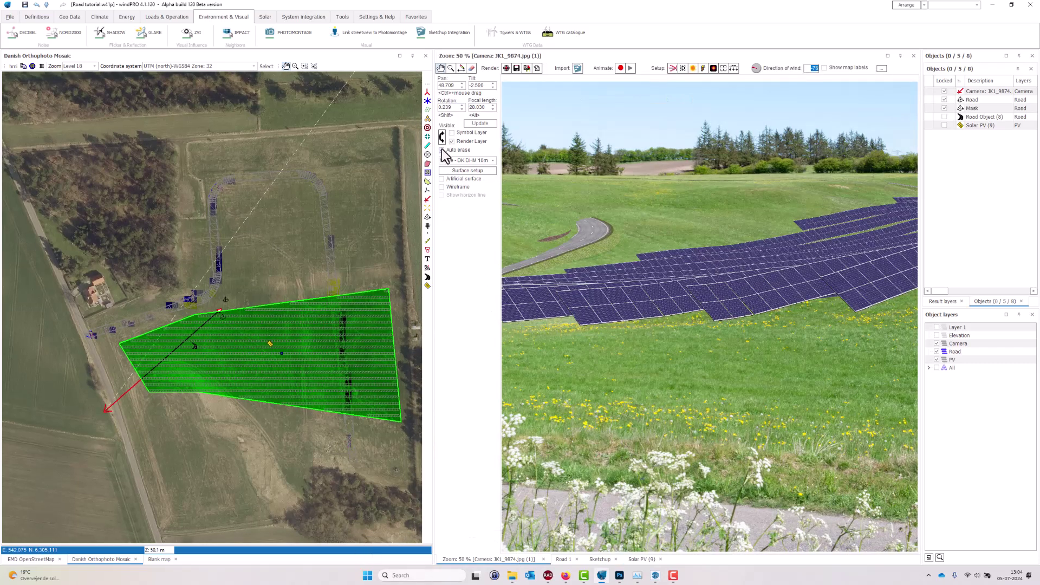
{"action": "left_click_drag", "start_coordinate": [835, 355], "coordinate": [496, 346]}
{"action": "left_click_drag", "start_coordinate": [745, 290], "coordinate": [714, 327]}
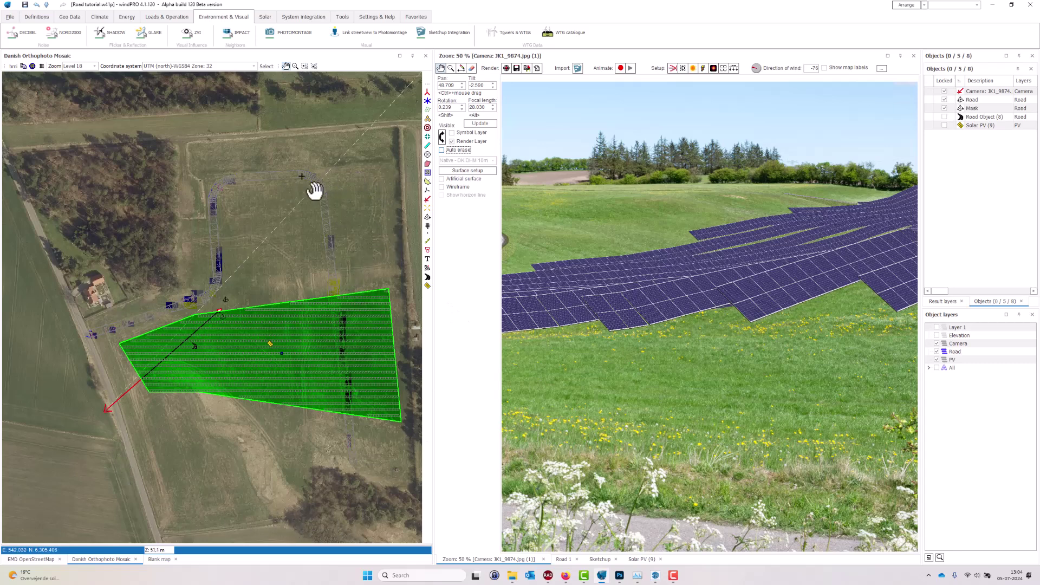
{"action": "left_click_drag", "start_coordinate": [671, 364], "coordinate": [816, 371]}
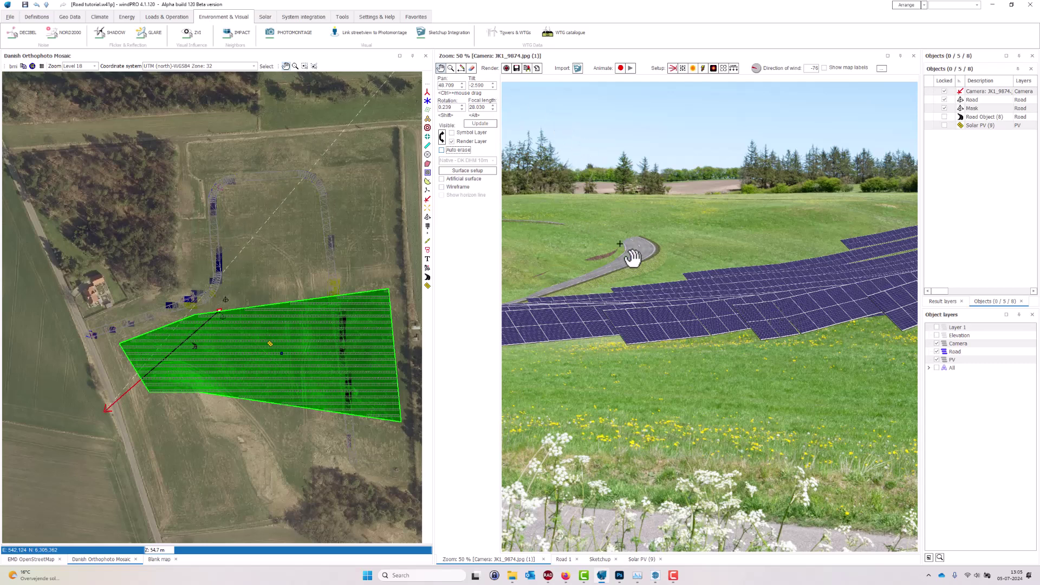
{"action": "left_click", "coordinate": [506, 68]}
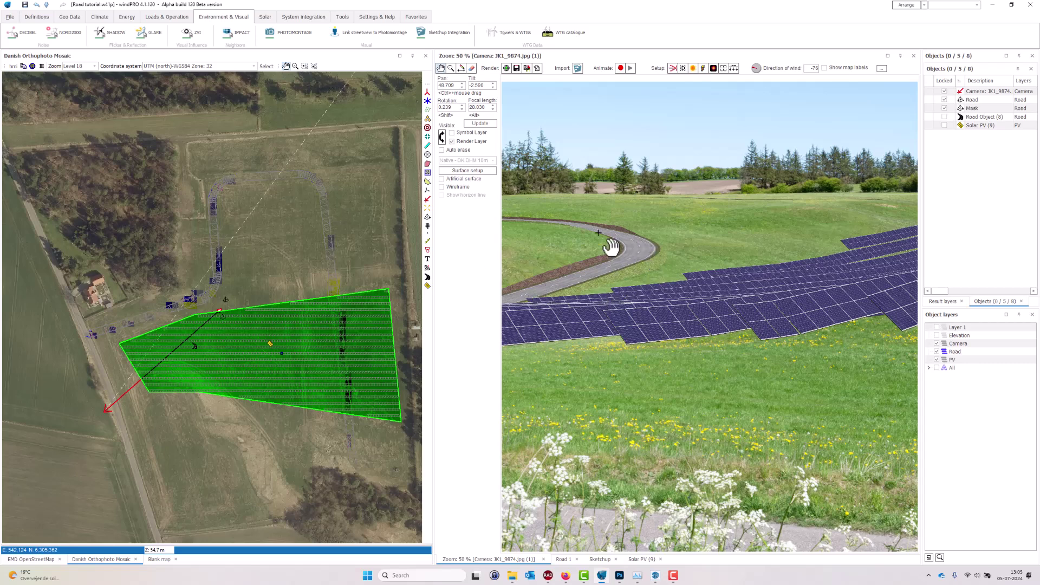
Step: Examine the masked road and the solar panels across the rendered photomontage, both close up and at 25 % zoom
{"action": "left_click_drag", "start_coordinate": [748, 259], "coordinate": [759, 298]}
{"action": "left_click_drag", "start_coordinate": [787, 258], "coordinate": [569, 318]}
{"action": "left_click_drag", "start_coordinate": [768, 266], "coordinate": [854, 320]}
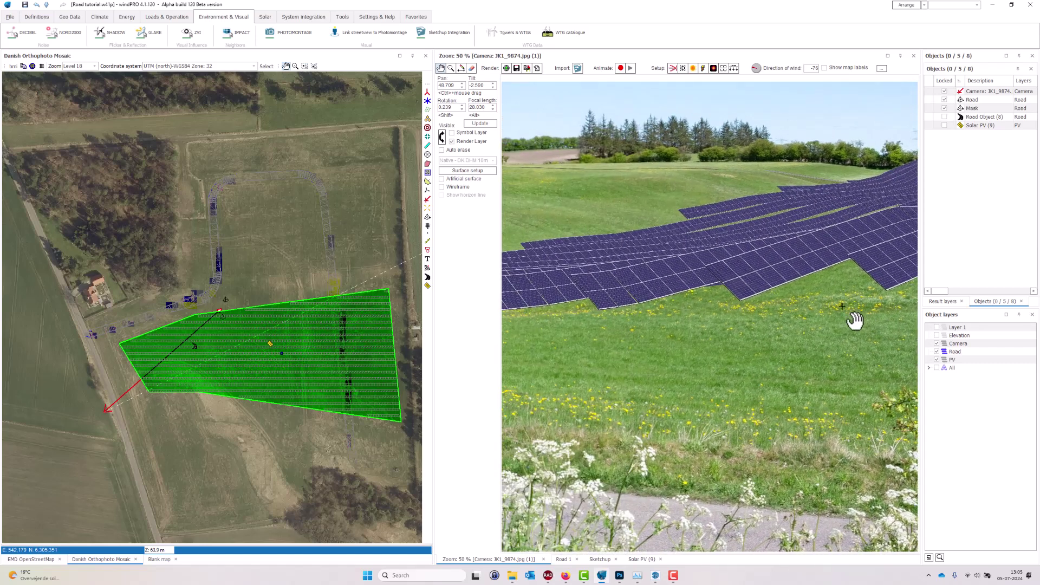
{"action": "scroll", "coordinate": [854, 320], "scroll_direction": "down", "scroll_amount": 1}
{"action": "left_click_drag", "start_coordinate": [698, 298], "coordinate": [640, 282]}
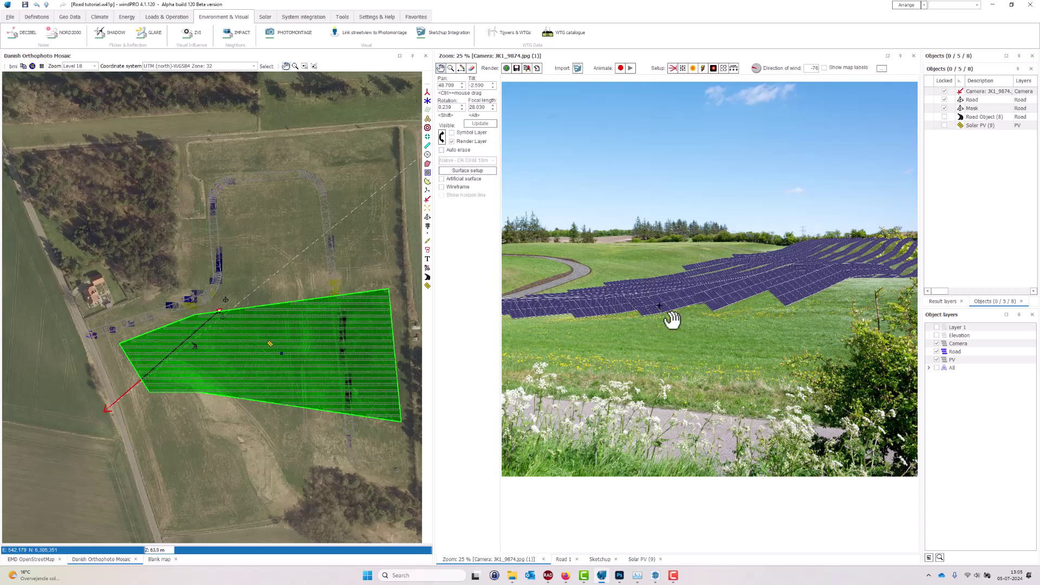
{"action": "mouse_move", "coordinate": [717, 336]}
{"action": "left_mouse_down"}
{"action": "mouse_move", "coordinate": [694, 332]}
{"action": "mouse_move", "coordinate": [684, 346]}
{"action": "mouse_move", "coordinate": [699, 340]}
{"action": "left_mouse_up"}
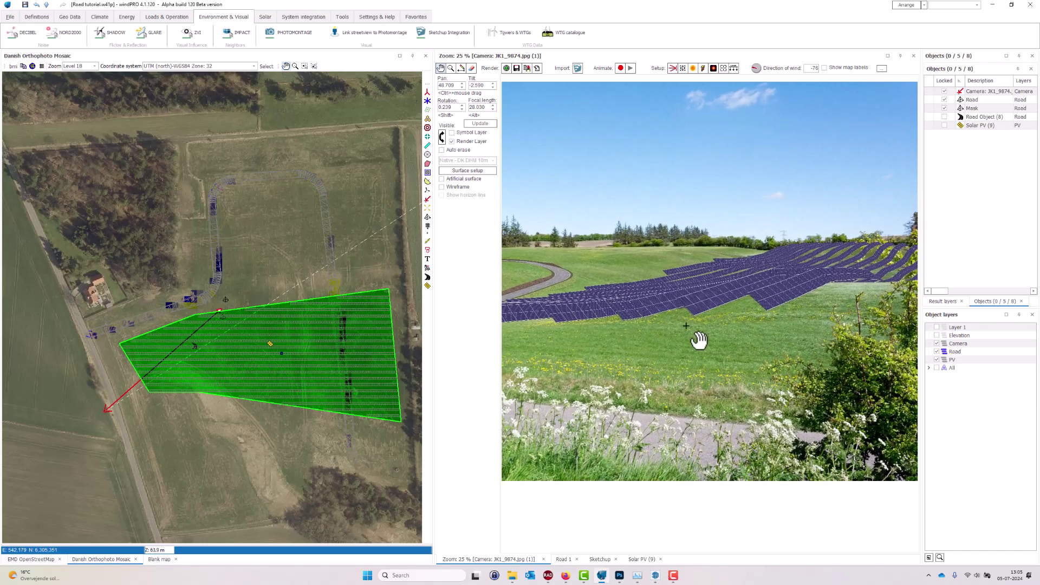